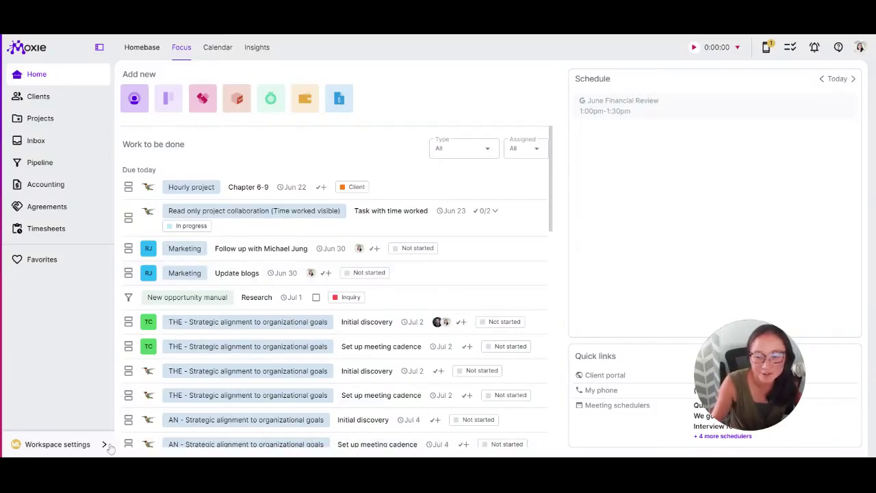
Open the project templates and expand the "THE - Strategic alignment to organizational goals" template to view its tasks and timelines
{"action": "left_click", "coordinate": [68, 445]}
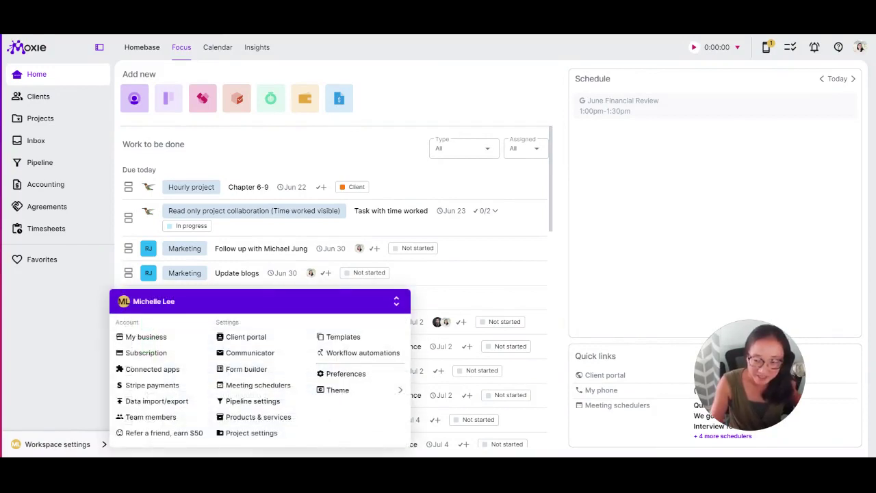
{"action": "left_click", "coordinate": [346, 339]}
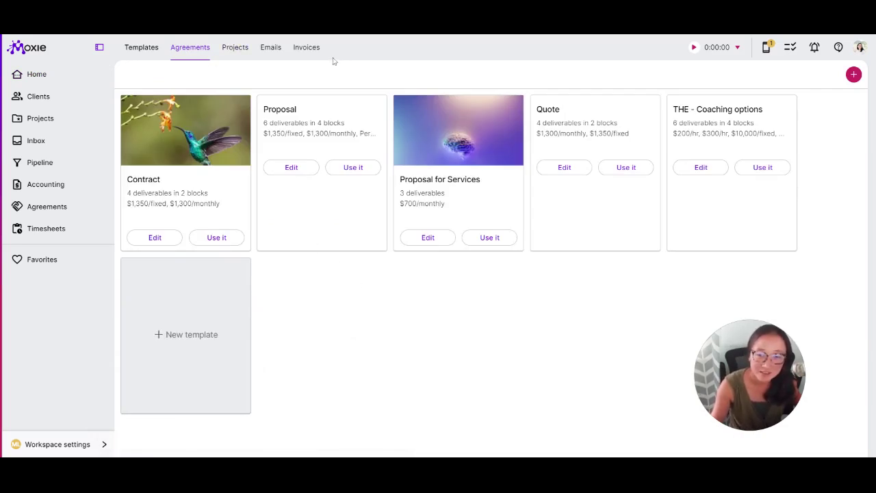
{"action": "left_click", "coordinate": [234, 52]}
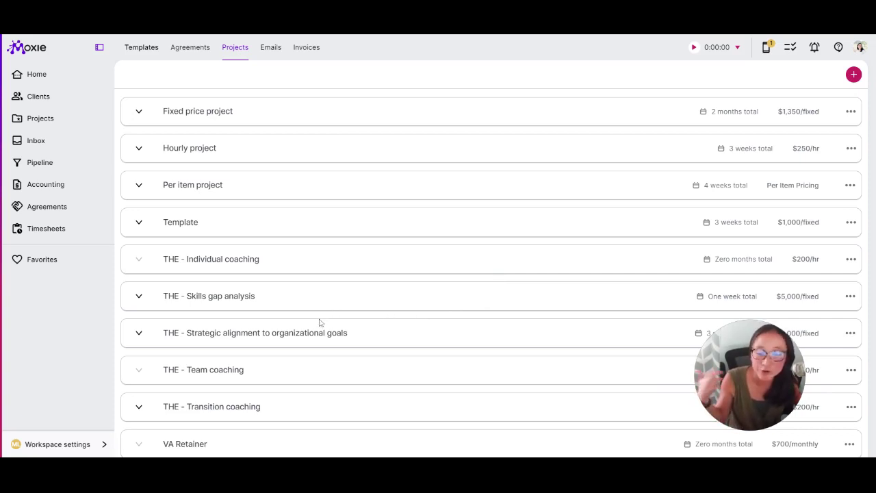
{"action": "scroll", "coordinate": [317, 330], "scroll_direction": "down", "scroll_amount": 1}
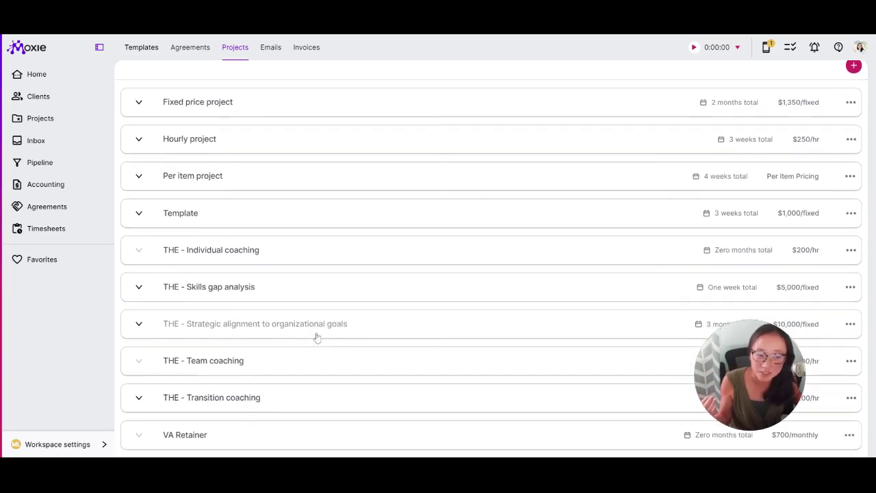
{"action": "left_click", "coordinate": [139, 324]}
{"action": "scroll", "coordinate": [393, 310], "scroll_direction": "down", "scroll_amount": 3}
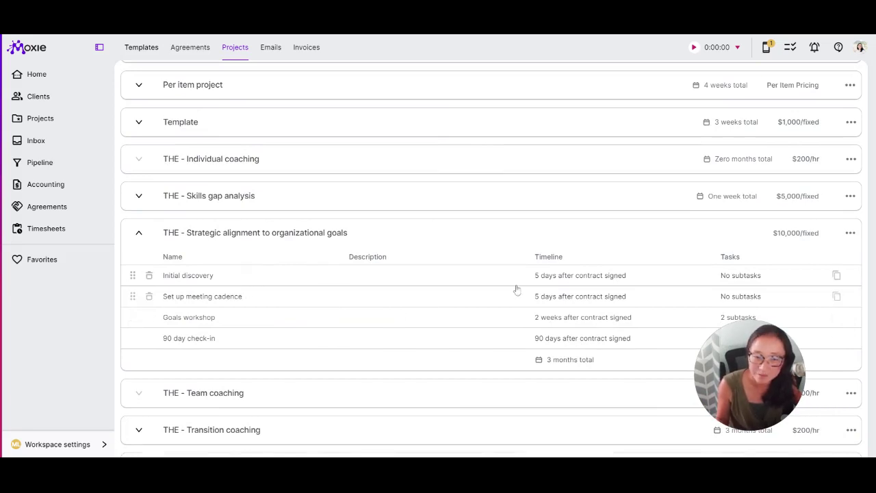
Examine the assignee, due-after-start and subtask options of the template's Initial discovery task, and close its details without changes
{"action": "left_click", "coordinate": [552, 281]}
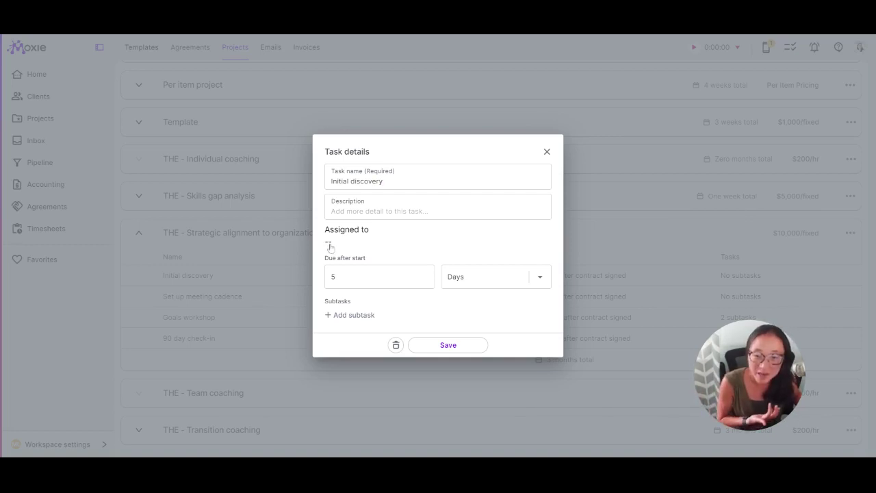
{"action": "left_click", "coordinate": [329, 245]}
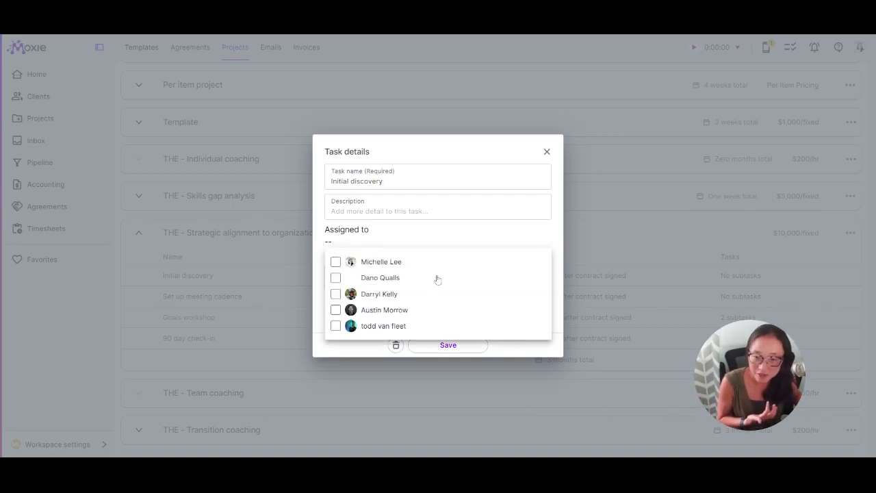
{"action": "left_click", "coordinate": [406, 234]}
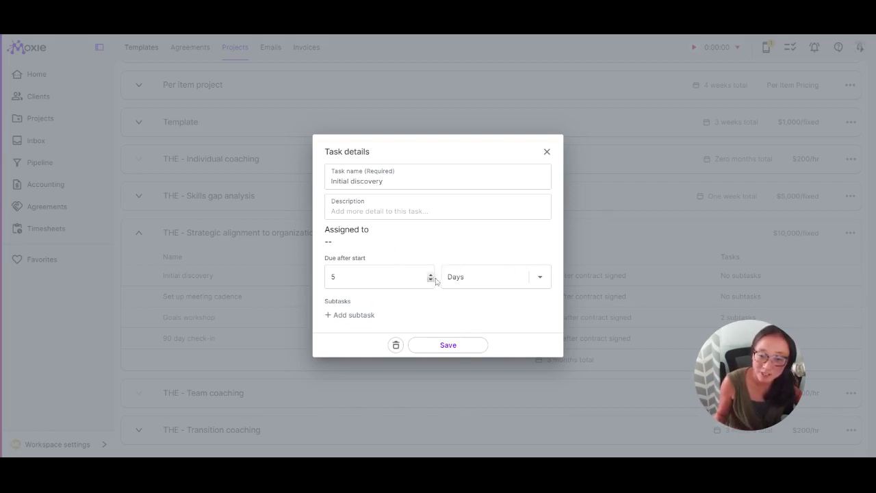
{"action": "left_click", "coordinate": [546, 281]}
{"action": "left_click", "coordinate": [525, 250]}
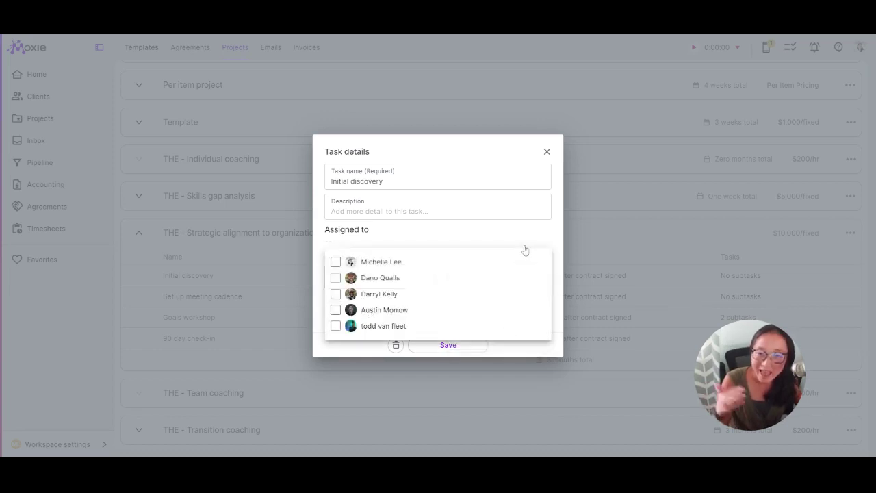
{"action": "left_click", "coordinate": [503, 150]}
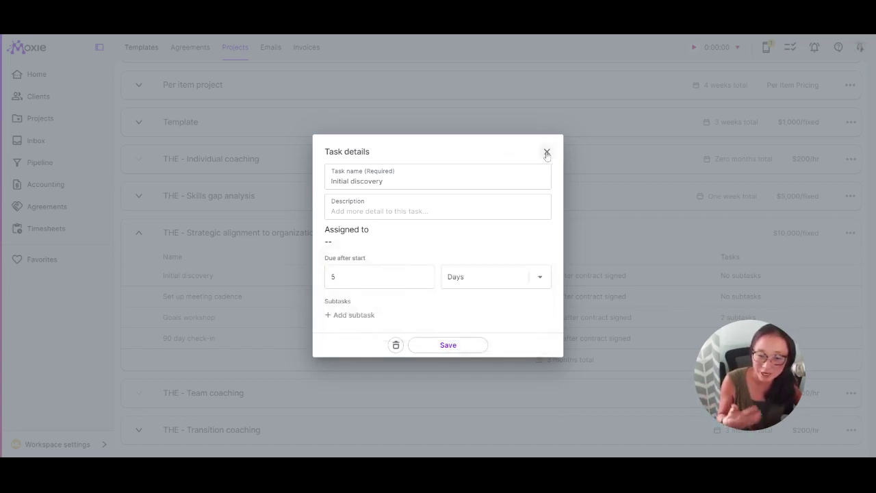
{"action": "left_click", "coordinate": [547, 152]}
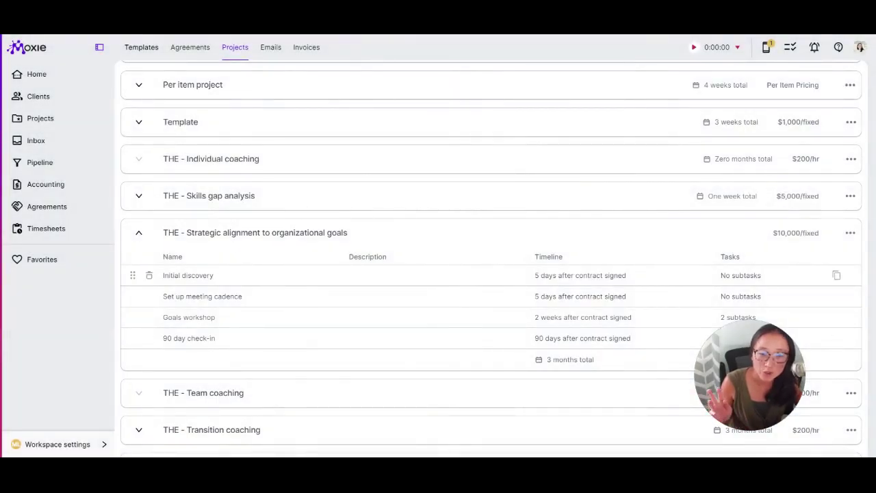
{"action": "left_click", "coordinate": [562, 283]}
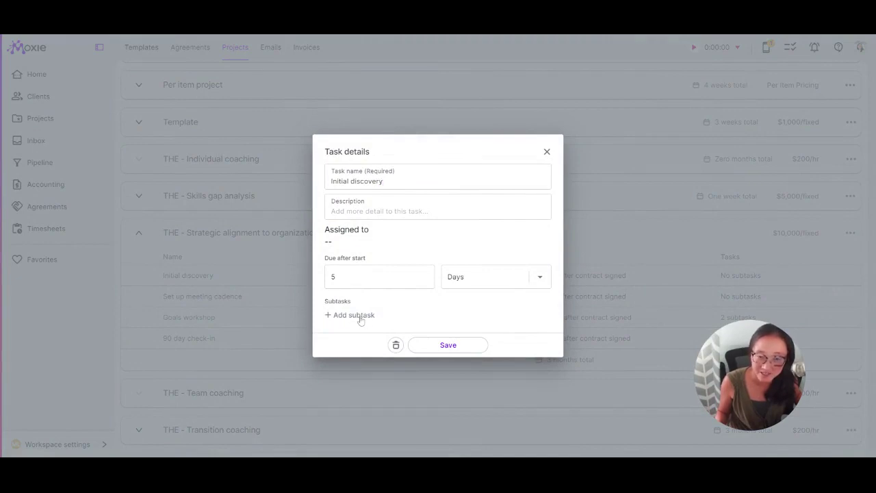
{"action": "left_click", "coordinate": [546, 151]}
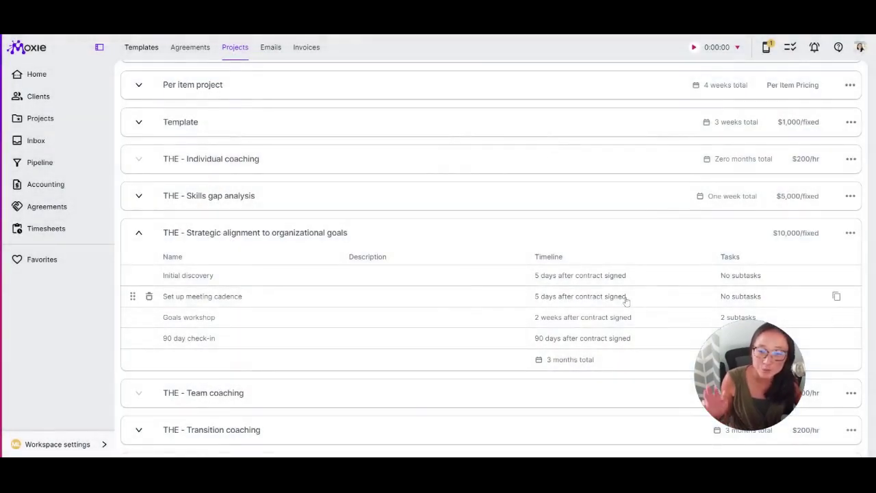
Review the strategic alignment template's fee type options in its package settings, close them unsaved, and collapse the template
{"action": "left_click", "coordinate": [807, 234]}
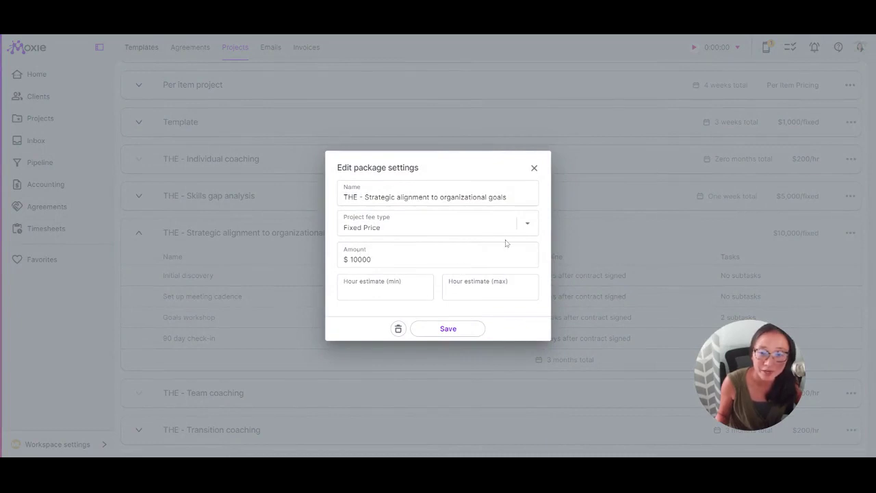
{"action": "left_click", "coordinate": [527, 224]}
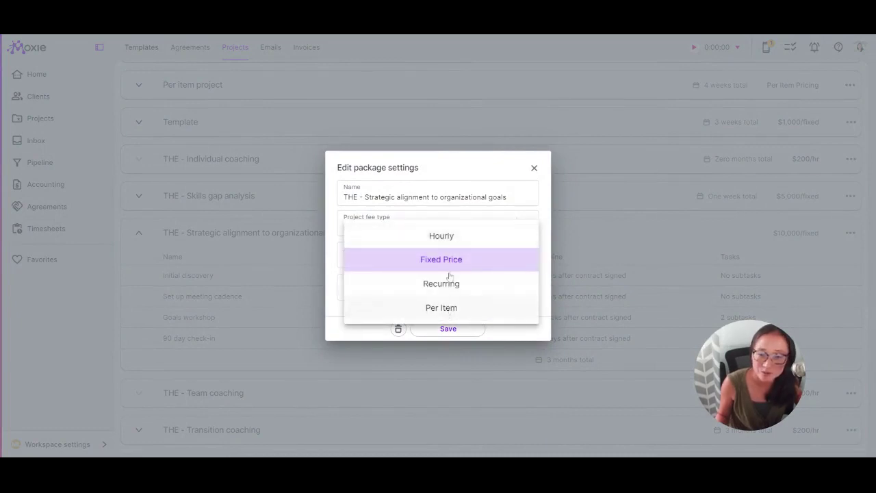
{"action": "left_click", "coordinate": [458, 168]}
{"action": "left_click", "coordinate": [534, 167]}
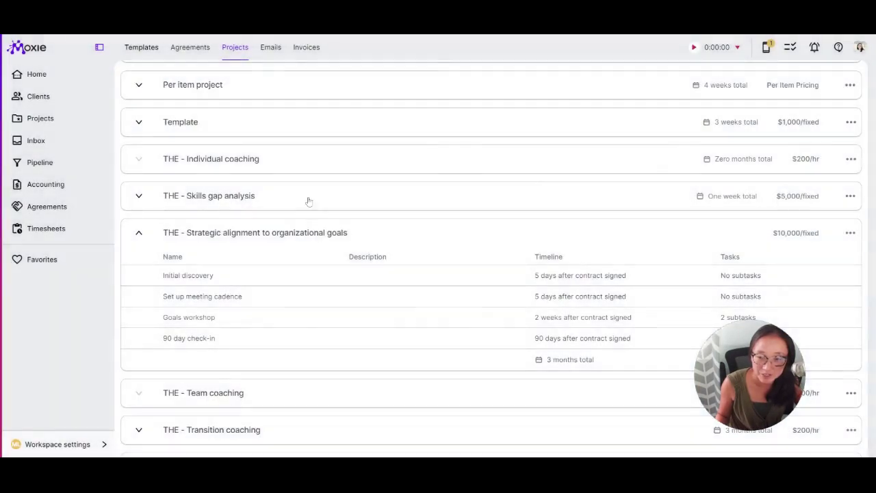
{"action": "left_click", "coordinate": [144, 234]}
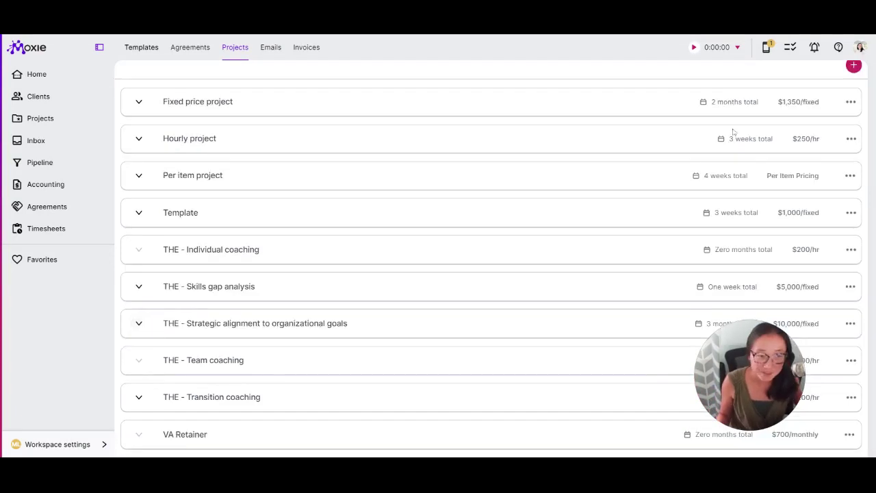
View the blank package settings for a new project template and close them without creating one
{"action": "scroll", "coordinate": [349, 375], "scroll_direction": "up", "scroll_amount": 1}
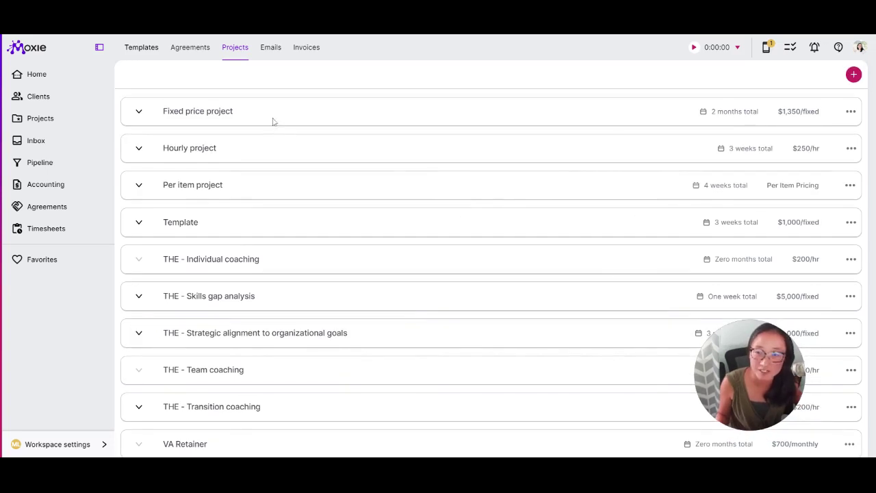
{"action": "left_click", "coordinate": [853, 74]}
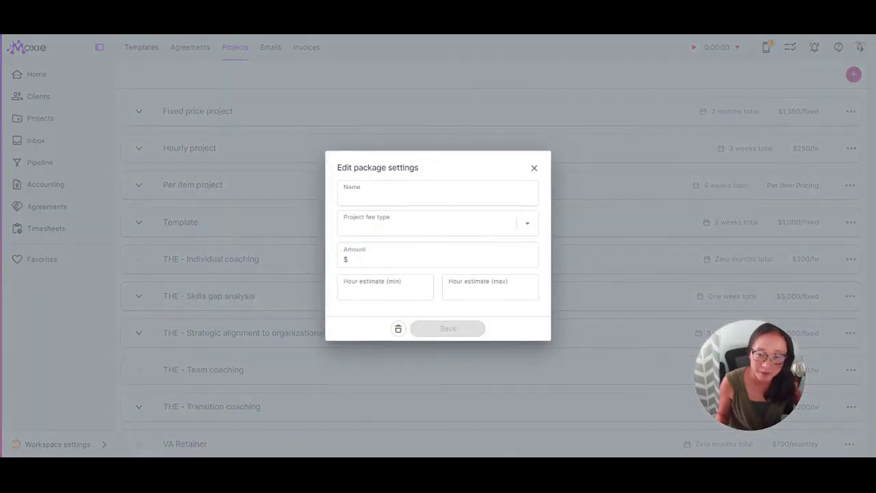
{"action": "left_click", "coordinate": [535, 168]}
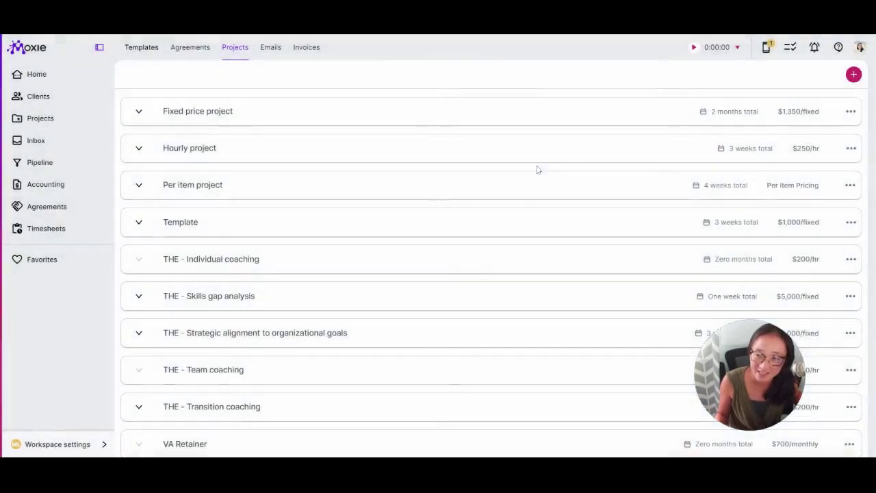
Open *Unlimited Clients' "Different fees per task" project, inspect the save-as-template option in its settings, and close the settings
{"action": "left_click", "coordinate": [48, 120]}
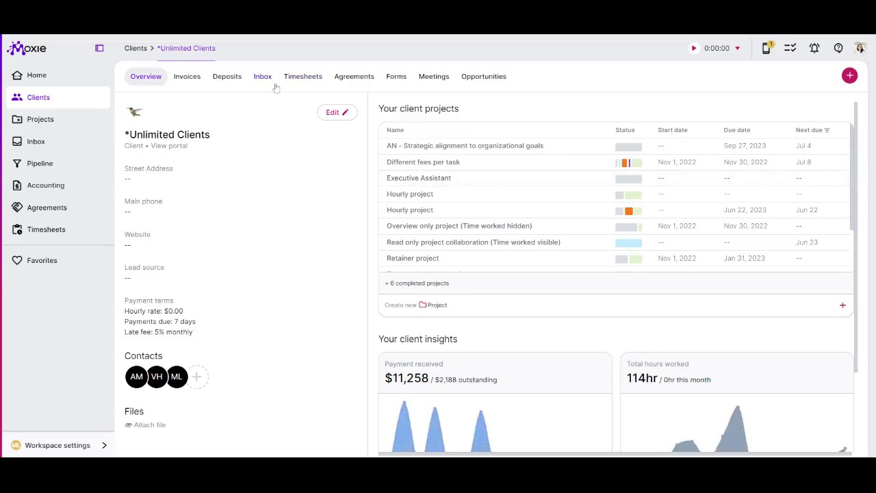
{"action": "left_click", "coordinate": [430, 167]}
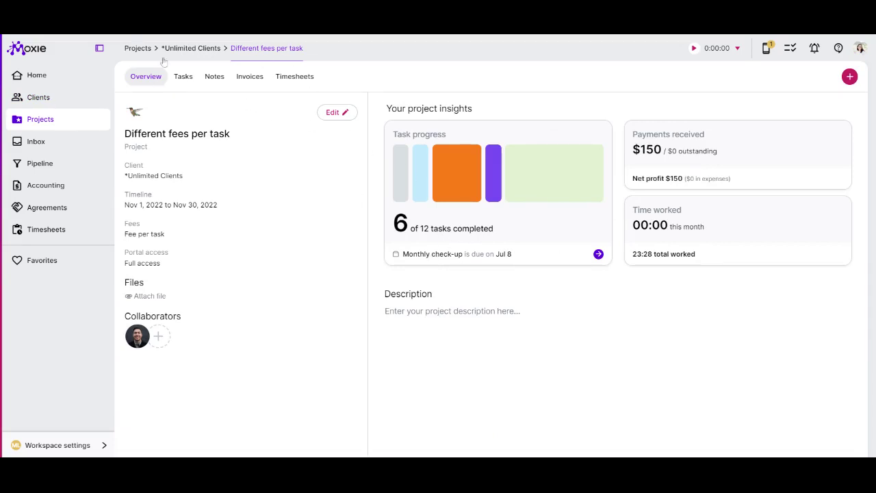
{"action": "left_click", "coordinate": [337, 112]}
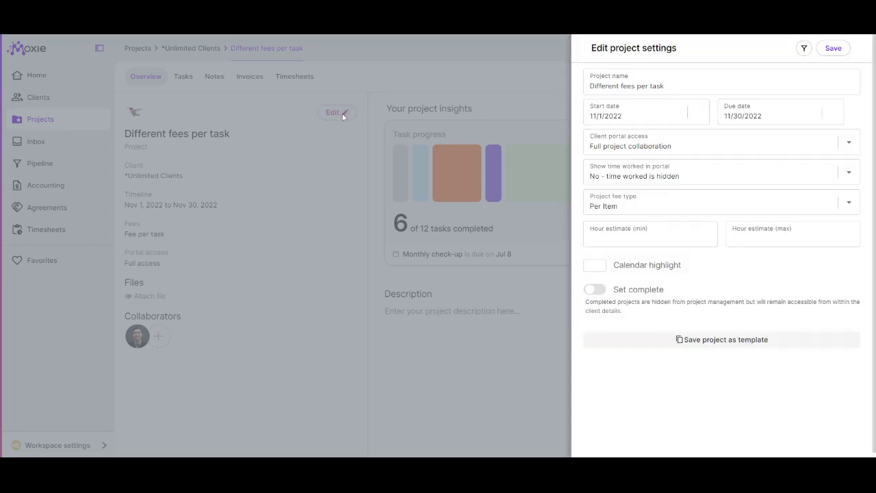
{"action": "left_click", "coordinate": [716, 345]}
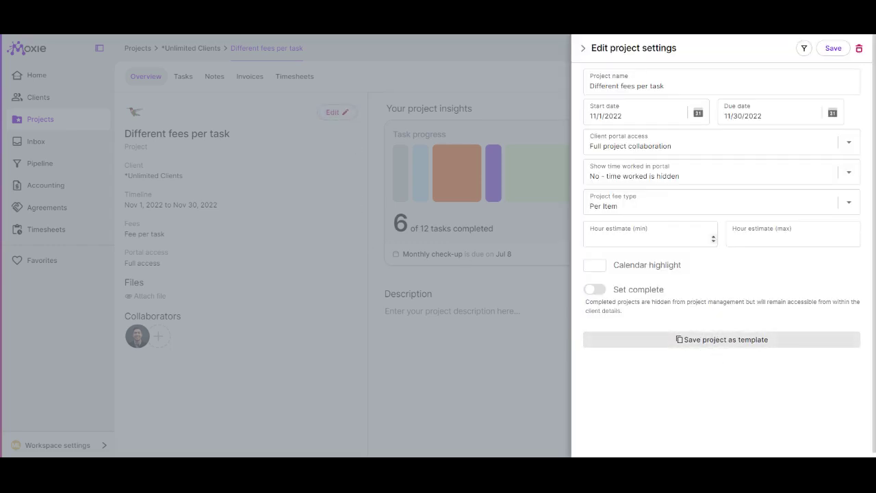
{"action": "left_click", "coordinate": [583, 49]}
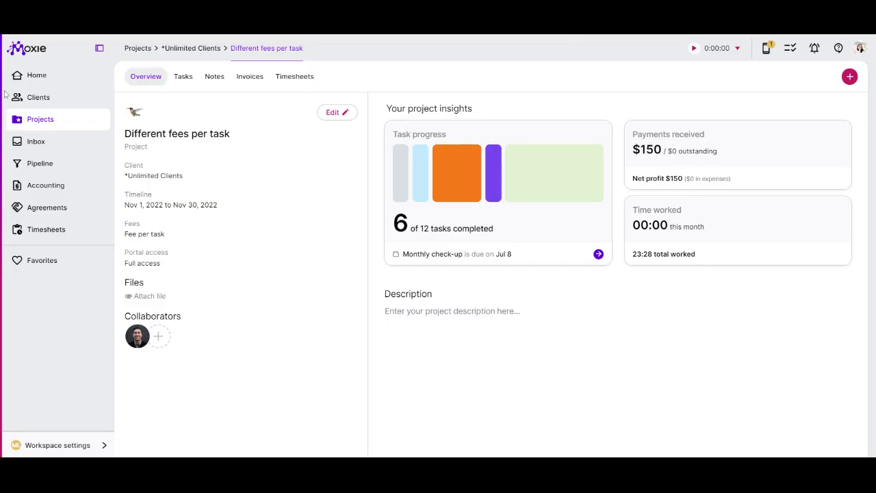
{"action": "left_click", "coordinate": [96, 446]}
{"action": "left_click", "coordinate": [396, 302]}
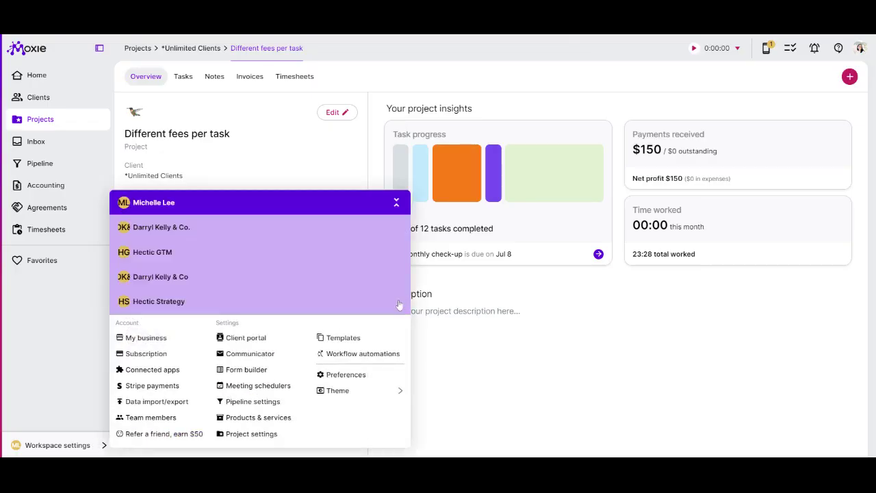
{"action": "left_click", "coordinate": [355, 353]}
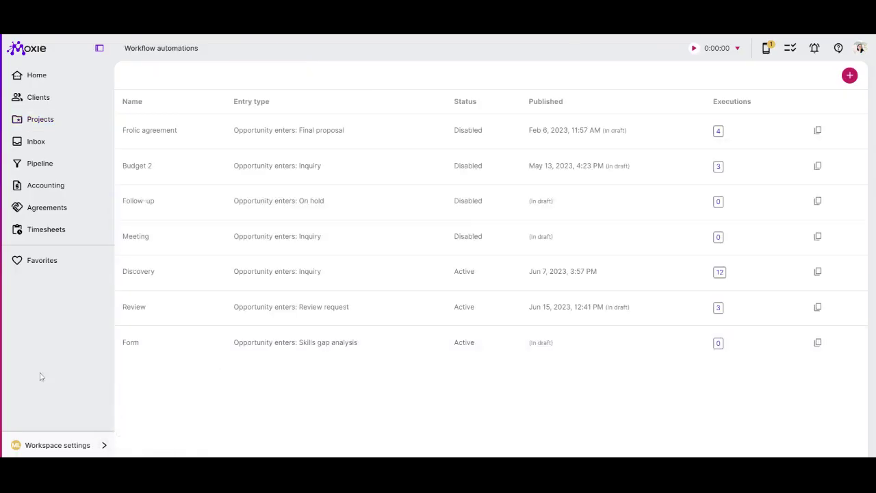
Open the agreement templates, view the starting points for a new template, and dismiss the choice
{"action": "left_click", "coordinate": [65, 446]}
{"action": "left_click", "coordinate": [345, 337]}
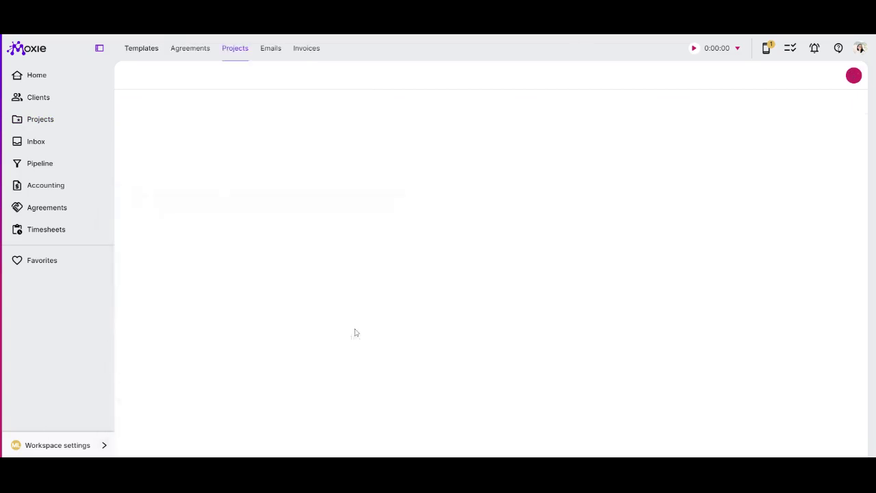
{"action": "left_click", "coordinate": [191, 49]}
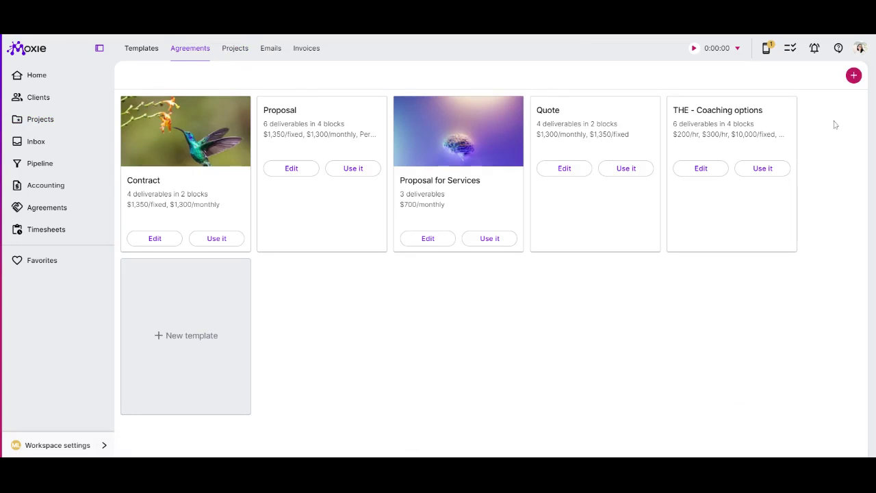
{"action": "left_click", "coordinate": [854, 76]}
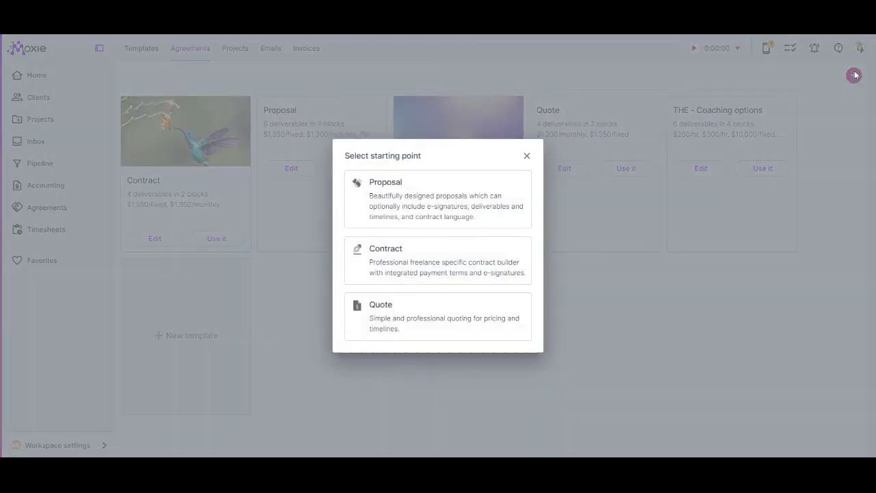
{"action": "left_click", "coordinate": [527, 156]}
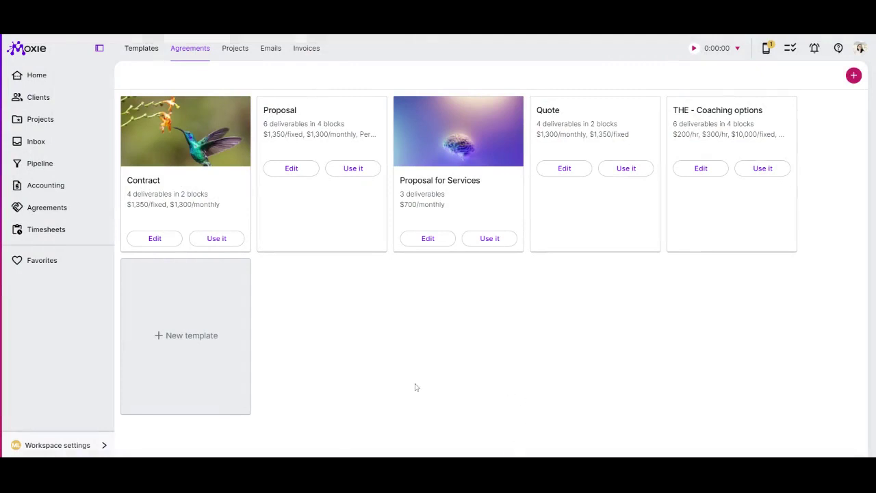
View the Contract agreement template in its editor and close it unchanged
{"action": "left_click", "coordinate": [160, 238]}
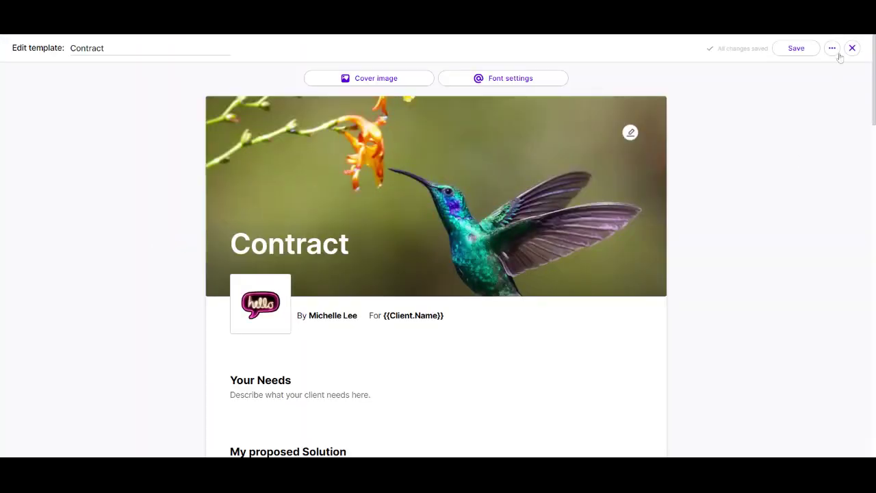
{"action": "left_click", "coordinate": [852, 48]}
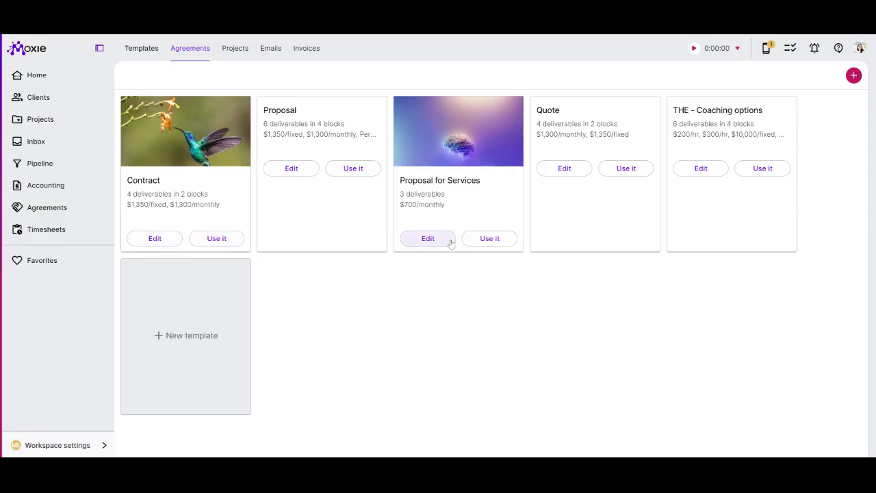
Insert the saved "THE - Individual coaching" package between the VA Retainer and Terms blocks of the Proposal for Services template
{"action": "left_click", "coordinate": [427, 239]}
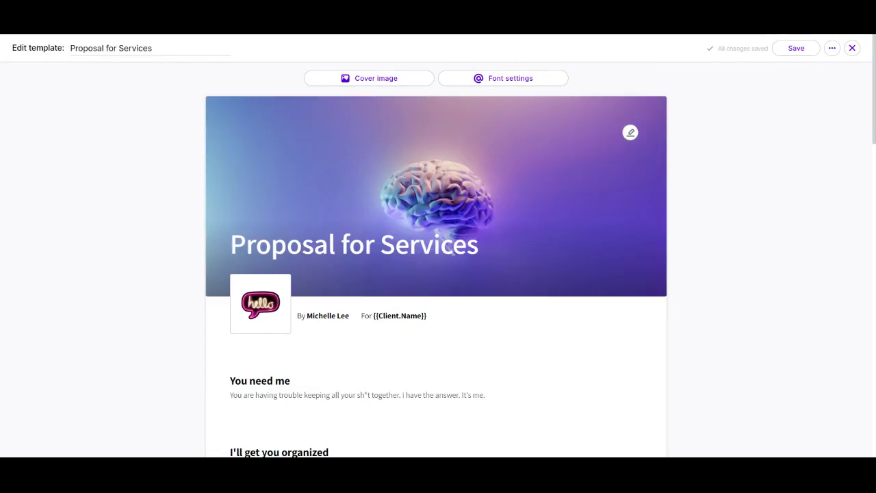
{"action": "scroll", "coordinate": [591, 120], "scroll_direction": "down", "scroll_amount": 1}
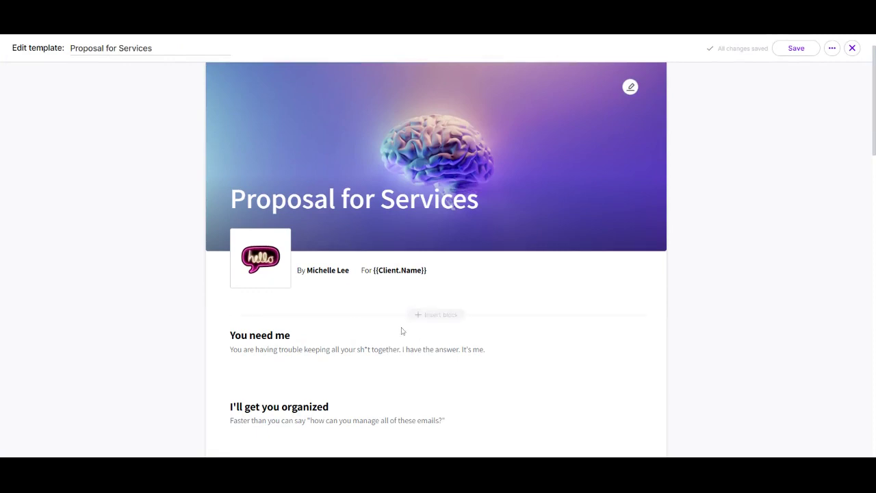
{"action": "scroll", "coordinate": [421, 320], "scroll_direction": "down", "scroll_amount": 2}
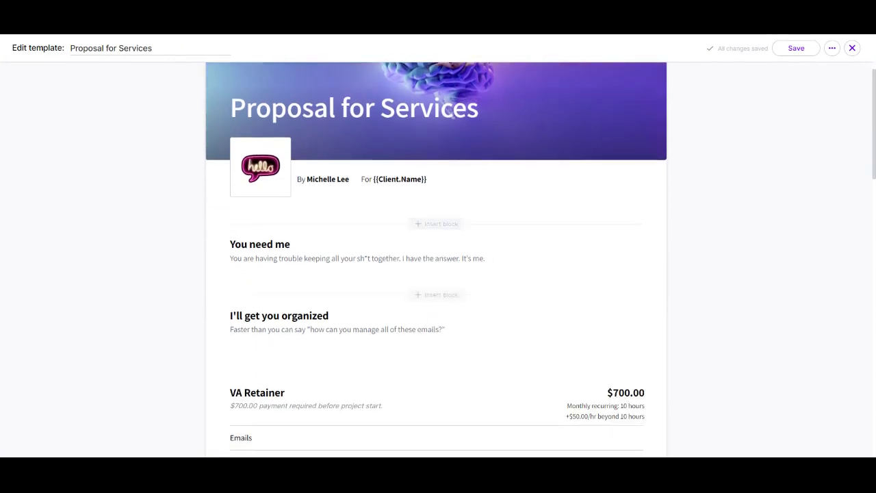
{"action": "scroll", "coordinate": [482, 285], "scroll_direction": "down", "scroll_amount": 1}
{"action": "scroll", "coordinate": [482, 279], "scroll_direction": "down", "scroll_amount": 1}
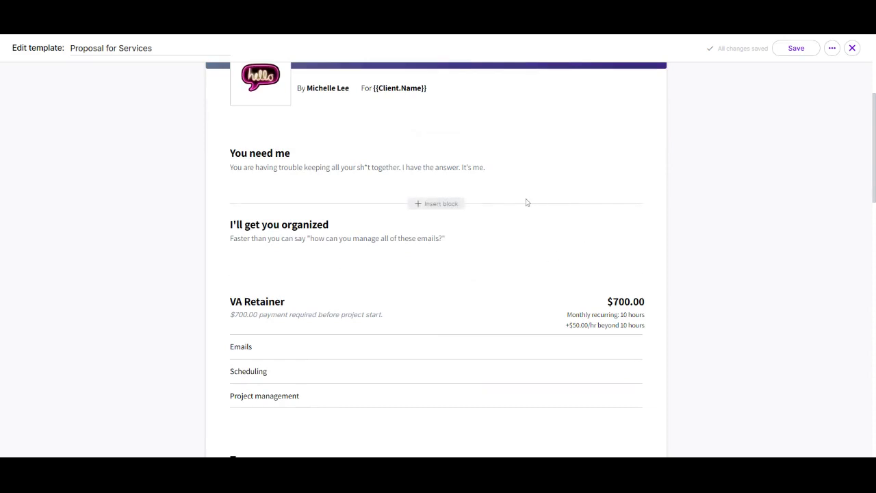
{"action": "scroll", "coordinate": [329, 205], "scroll_direction": "down", "scroll_amount": 2}
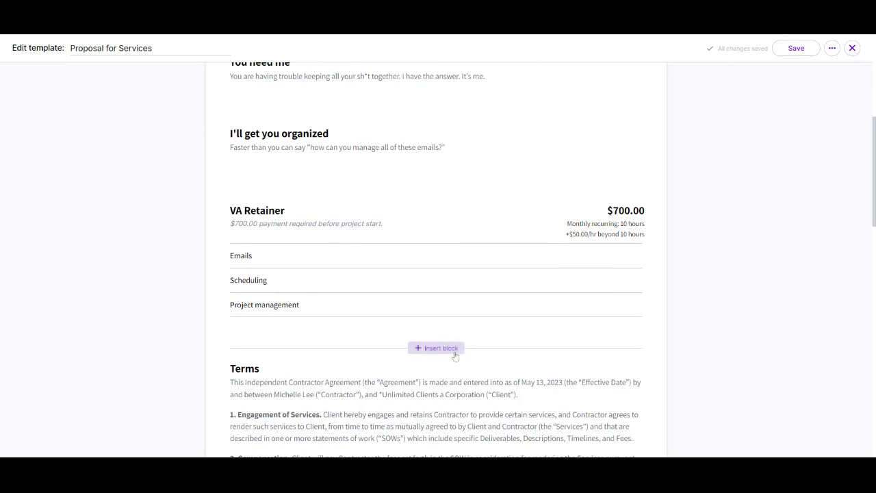
{"action": "left_click", "coordinate": [439, 348]}
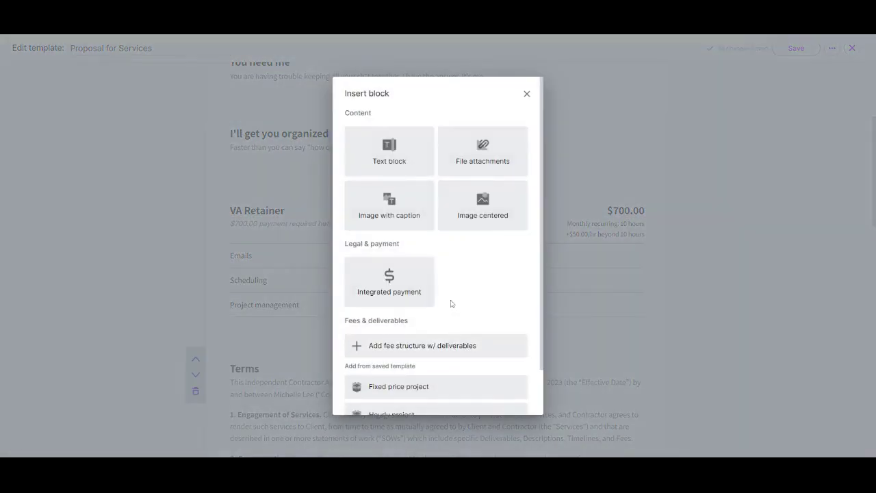
{"action": "scroll", "coordinate": [451, 303], "scroll_direction": "down", "scroll_amount": 2}
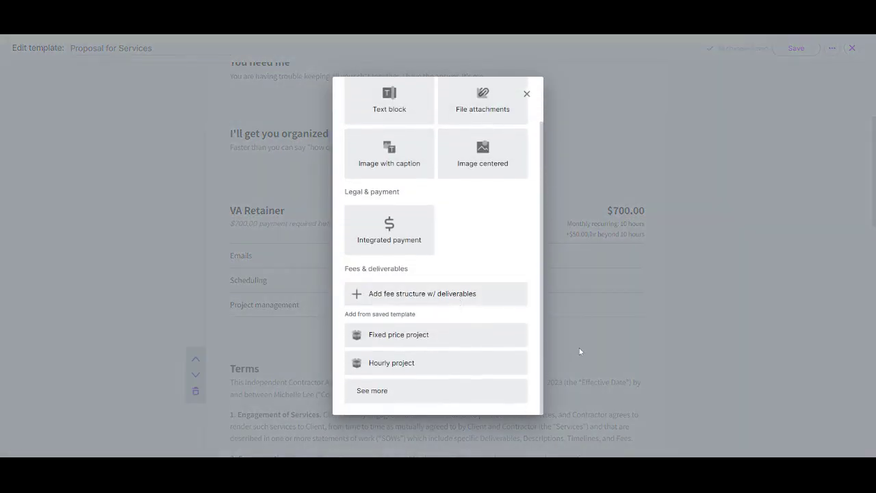
{"action": "left_click", "coordinate": [421, 396]}
{"action": "scroll", "coordinate": [469, 325], "scroll_direction": "down", "scroll_amount": 2}
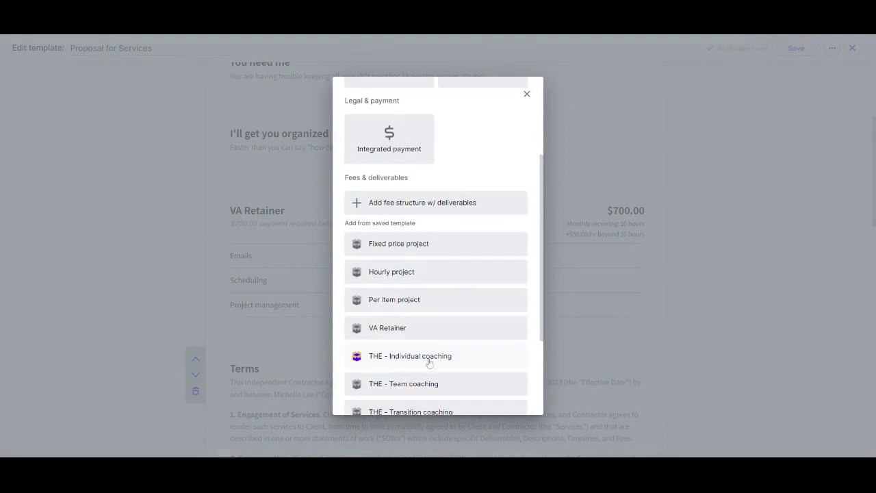
{"action": "left_click", "coordinate": [475, 361]}
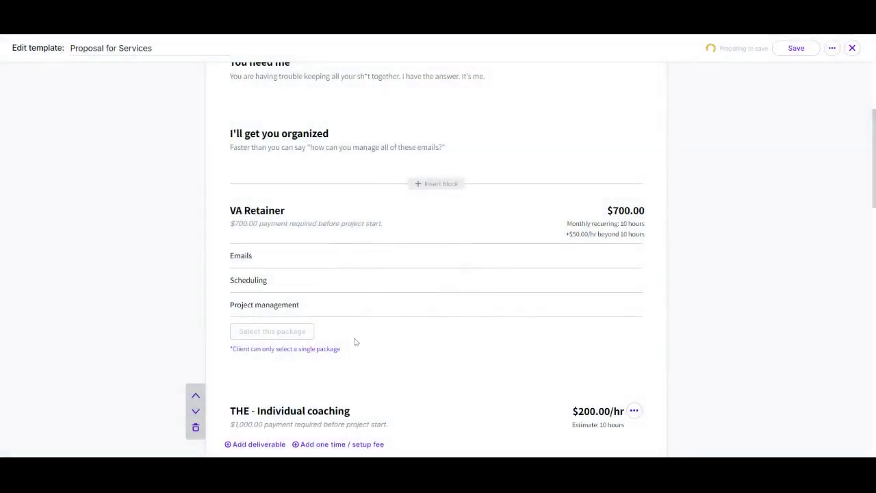
Review the individual coaching package and the block types that can be inserted above Terms, and close the choice without inserting any
{"action": "scroll", "coordinate": [509, 387], "scroll_direction": "down", "scroll_amount": 1}
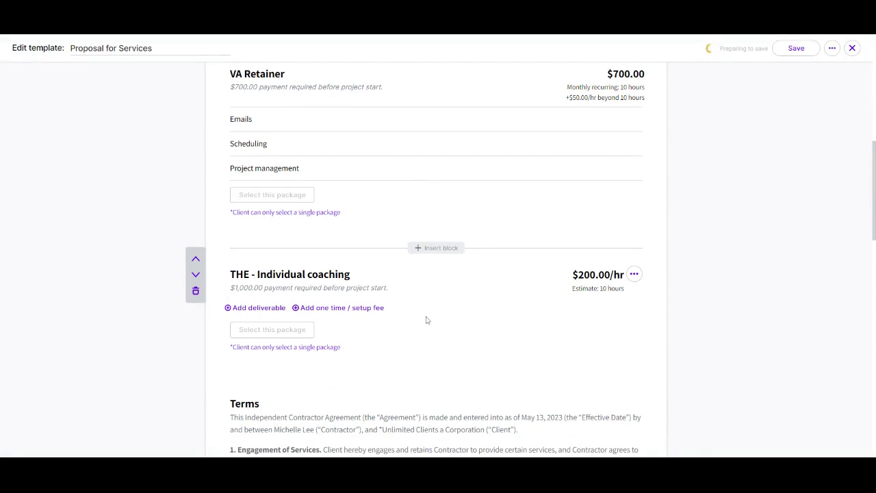
{"action": "scroll", "coordinate": [426, 320], "scroll_direction": "down", "scroll_amount": 3}
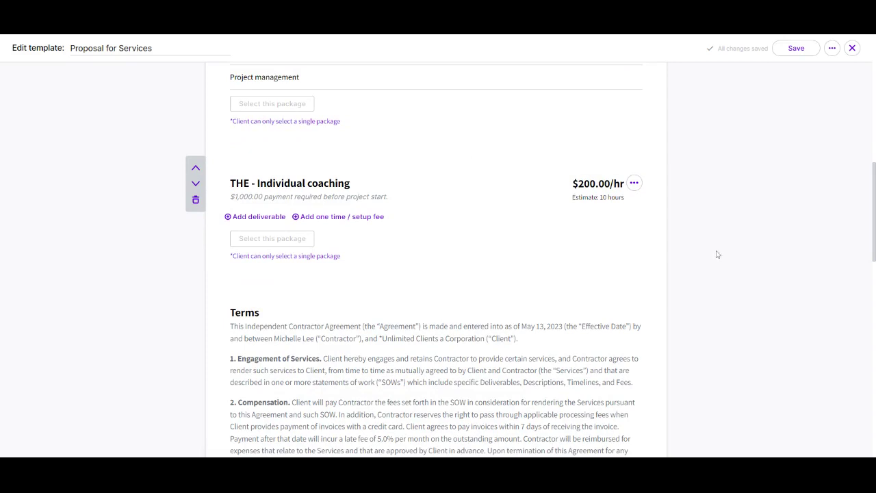
{"action": "scroll", "coordinate": [680, 285], "scroll_direction": "down", "scroll_amount": 1}
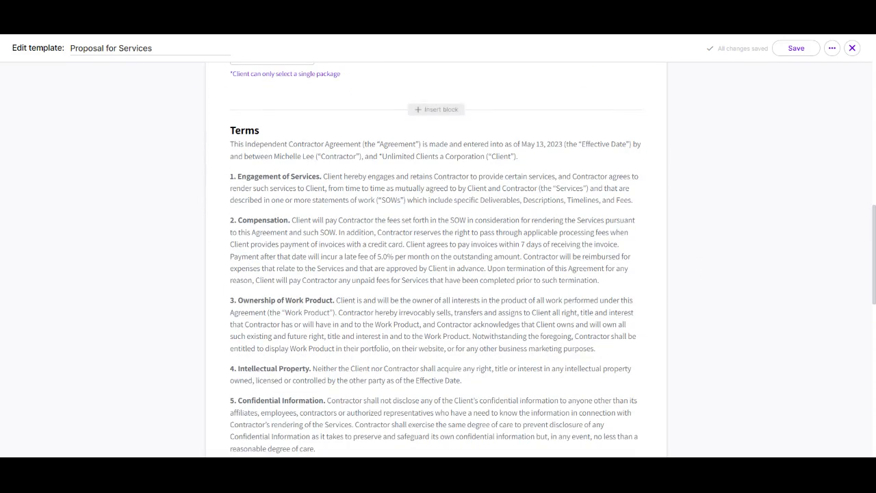
{"action": "left_click", "coordinate": [438, 110]}
{"action": "scroll", "coordinate": [424, 247], "scroll_direction": "up", "scroll_amount": 3}
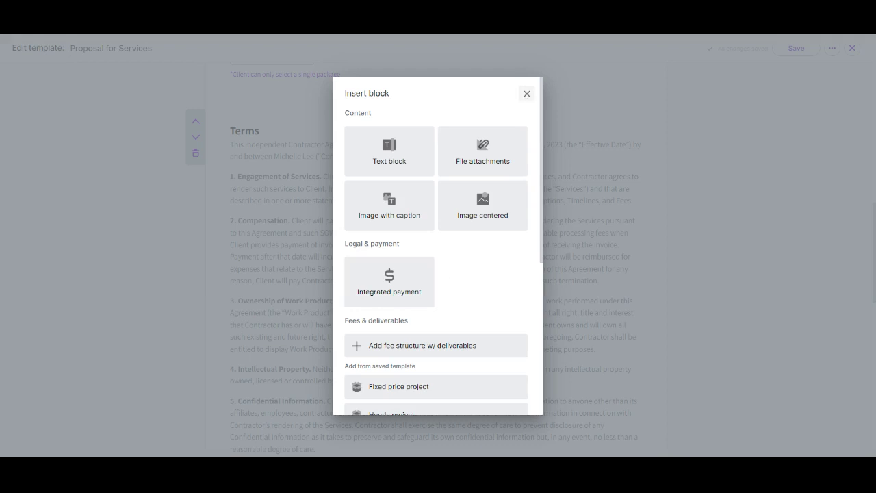
{"action": "scroll", "coordinate": [452, 260], "scroll_direction": "down", "scroll_amount": 3}
{"action": "scroll", "coordinate": [452, 260], "scroll_direction": "up", "scroll_amount": 3}
{"action": "left_click", "coordinate": [527, 93]}
Review the remaining terms and the signature section of the Proposal for Services template
{"action": "scroll", "coordinate": [547, 335], "scroll_direction": "down", "scroll_amount": 10}
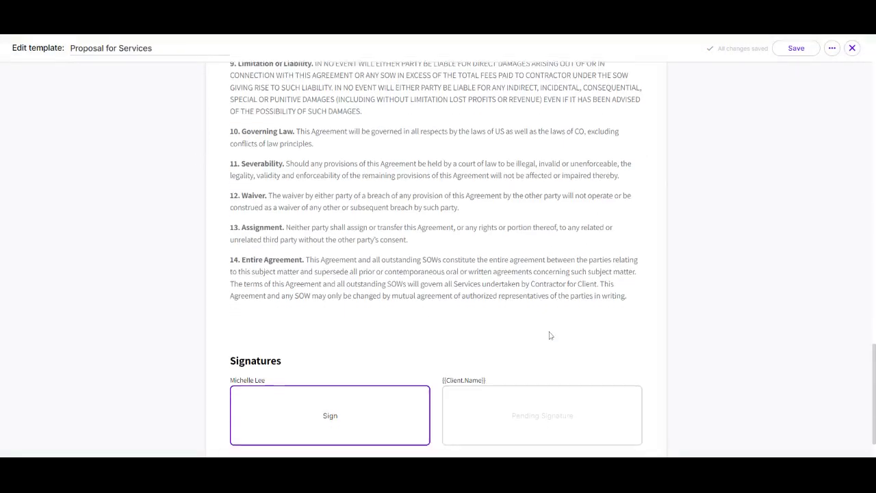
{"action": "scroll", "coordinate": [553, 339], "scroll_direction": "down", "scroll_amount": 1}
{"action": "scroll", "coordinate": [742, 162], "scroll_direction": "up", "scroll_amount": 15}
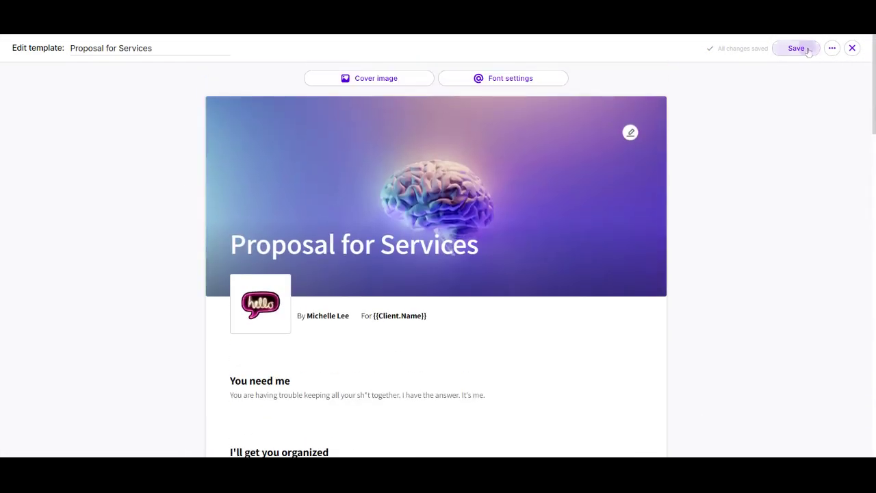
Close the template editor, view the client selection for creating an agreement from Proposal for Services, and cancel it
{"action": "left_click", "coordinate": [852, 48]}
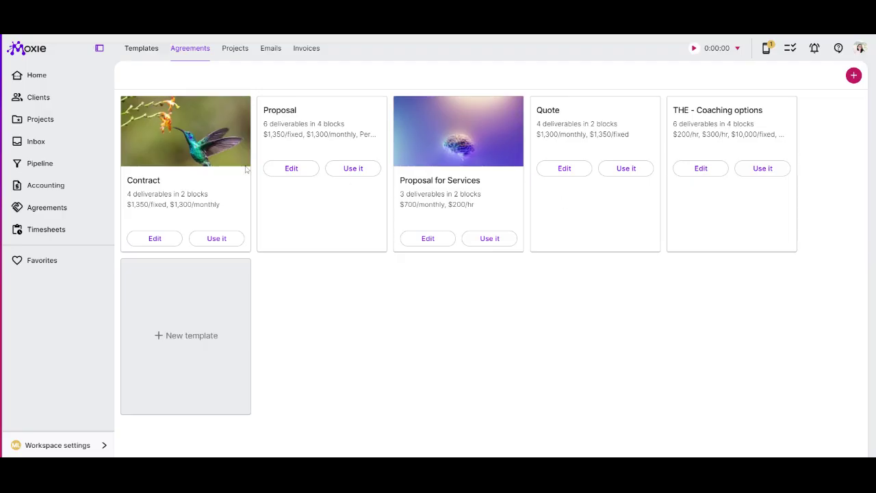
{"action": "left_click", "coordinate": [490, 238]}
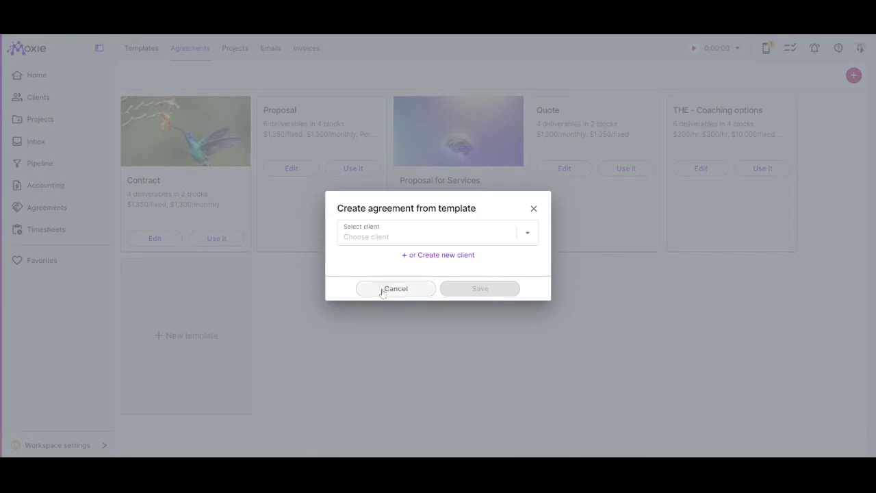
{"action": "left_click", "coordinate": [391, 288]}
Open *Unlimited Clients' Proposal for Services agreement dated Jun 27, 2023, inspect its create-template option, and close the agreement
{"action": "left_click", "coordinate": [41, 99]}
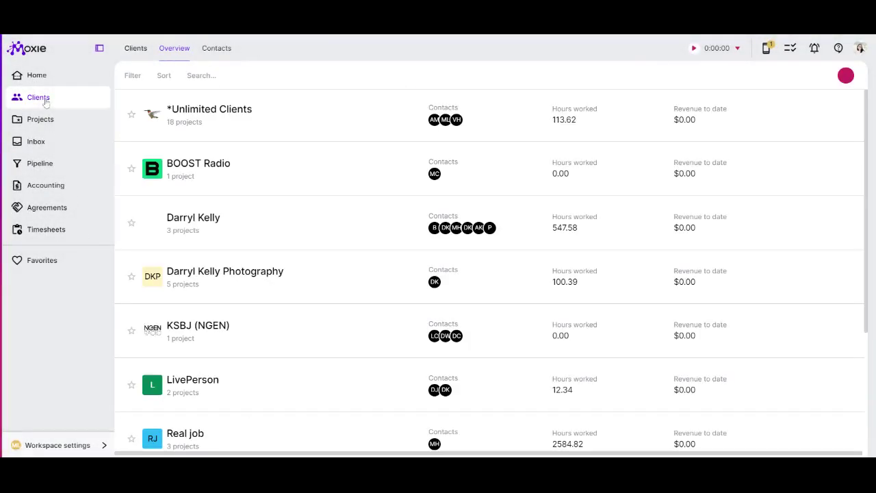
{"action": "left_click", "coordinate": [192, 108]}
{"action": "left_click", "coordinate": [354, 80]}
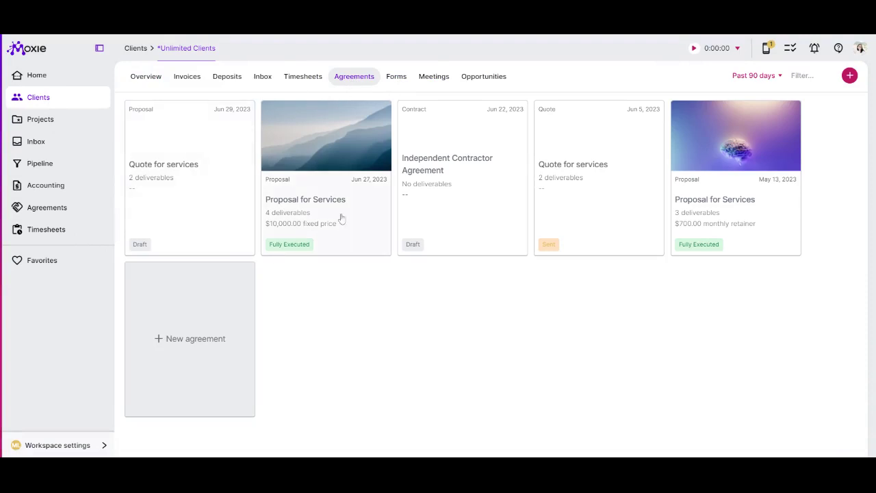
{"action": "left_click", "coordinate": [297, 190]}
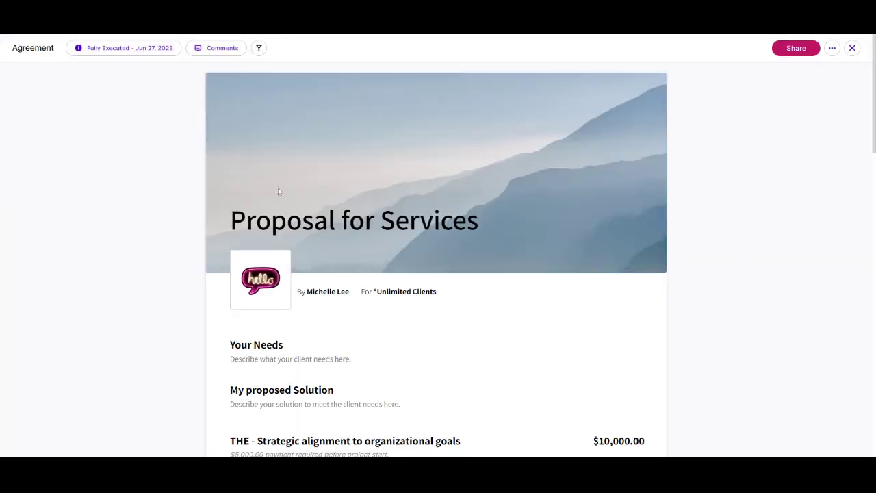
{"action": "left_click", "coordinate": [831, 48]}
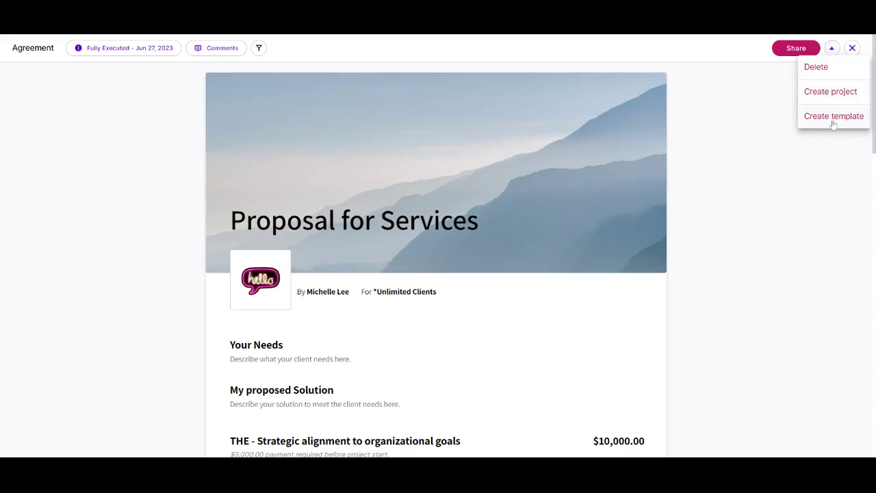
{"action": "left_click", "coordinate": [852, 48]}
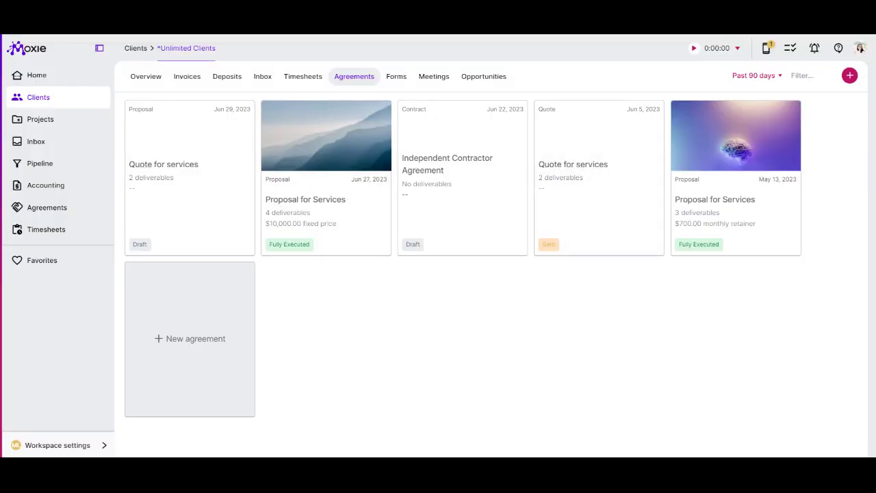
Open the email templates from the workspace settings, and briefly view the help center topics
{"action": "left_click", "coordinate": [83, 450]}
{"action": "left_click", "coordinate": [344, 337]}
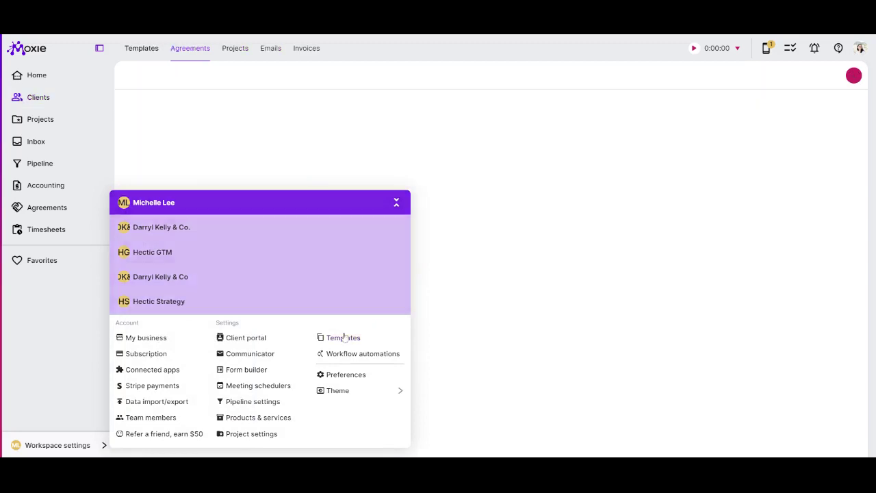
{"action": "left_click", "coordinate": [271, 49]}
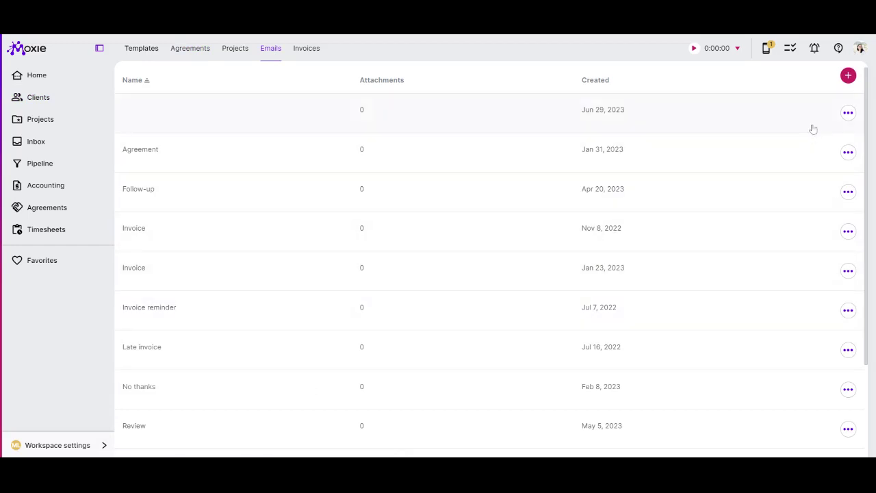
{"action": "left_click", "coordinate": [839, 50]}
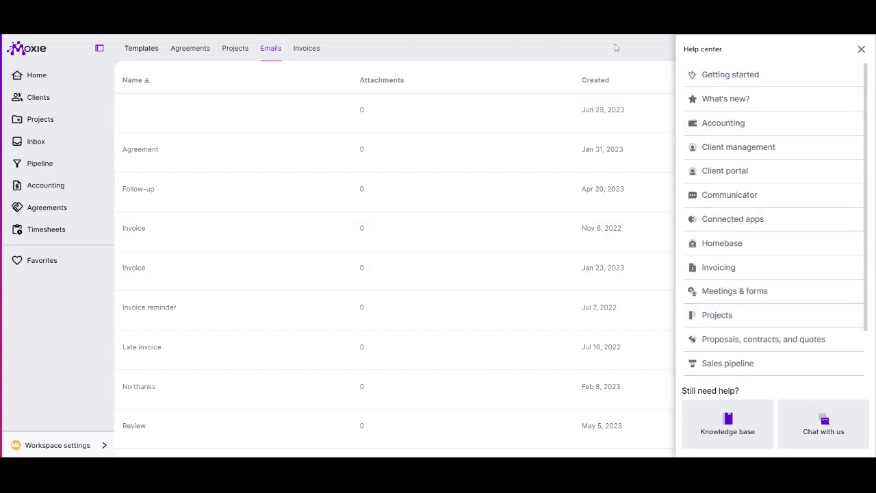
{"action": "left_click", "coordinate": [861, 49]}
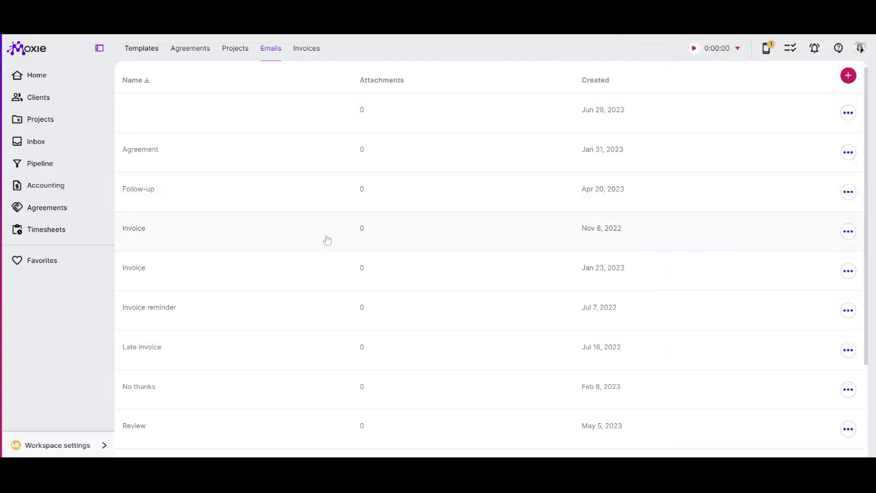
Look through the email templates, view the editor and tokens of the unnamed one dated Jun 29, 2023, and close it unsaved
{"action": "scroll", "coordinate": [303, 265], "scroll_direction": "down", "scroll_amount": 2}
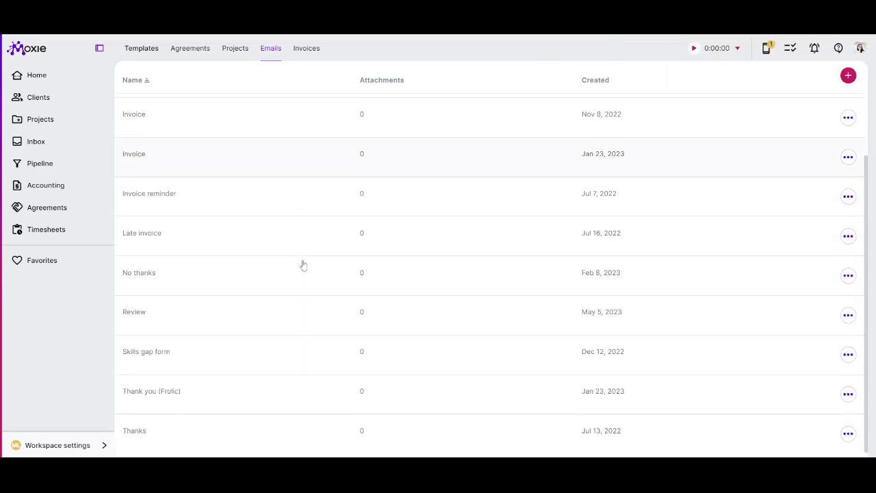
{"action": "scroll", "coordinate": [336, 272], "scroll_direction": "up", "scroll_amount": 2}
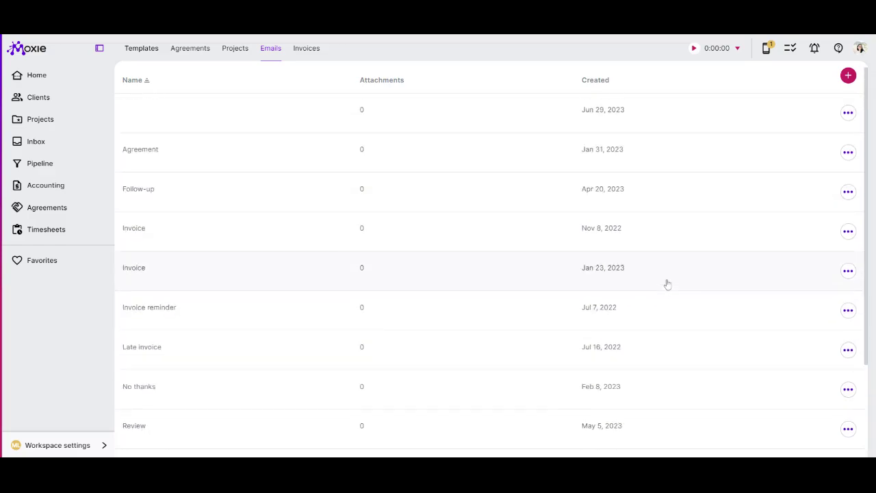
{"action": "left_click", "coordinate": [568, 113]}
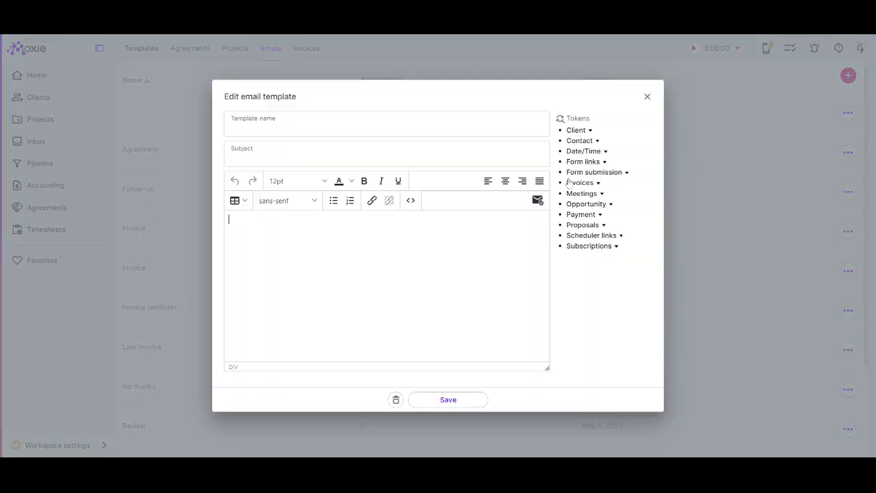
{"action": "left_click", "coordinate": [399, 244]}
{"action": "left_click", "coordinate": [648, 99]}
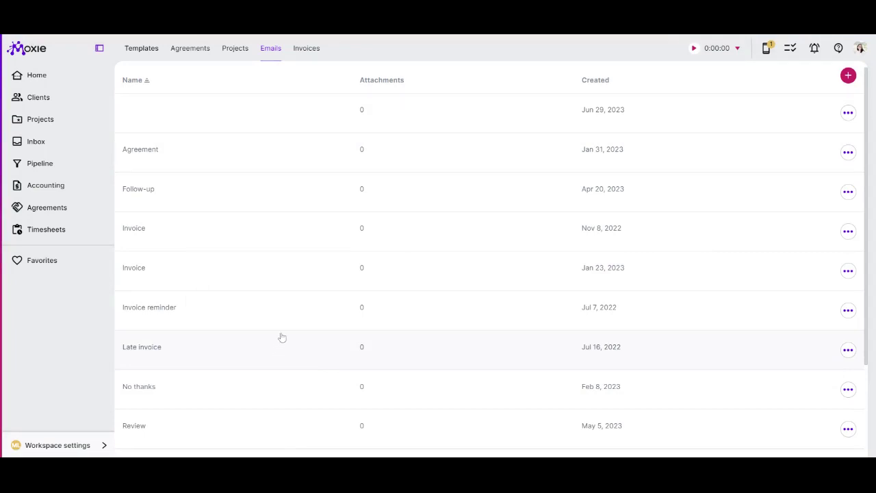
Start a new invoice template and add a two-column container to its blank page
{"action": "left_click", "coordinate": [317, 52]}
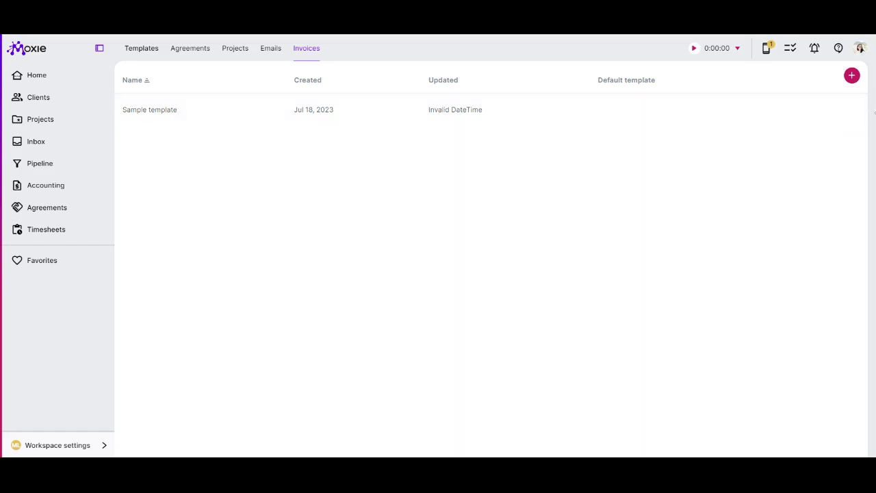
{"action": "left_click", "coordinate": [852, 76]}
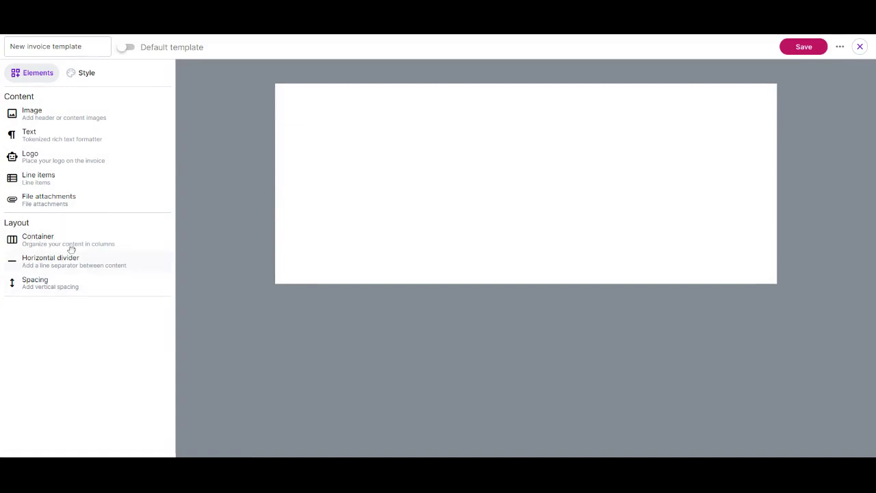
{"action": "left_click_drag", "start_coordinate": [86, 244], "coordinate": [475, 229]}
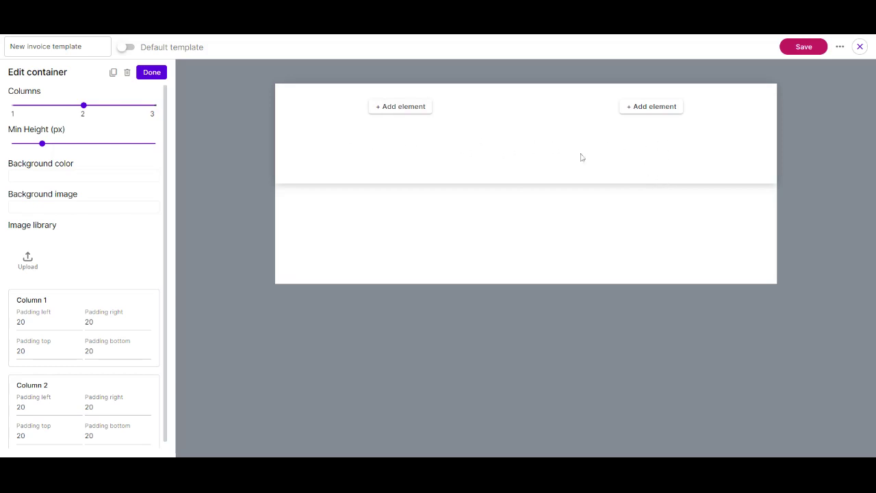
Delete the two-column container from the new invoice template
{"action": "left_click", "coordinate": [127, 72]}
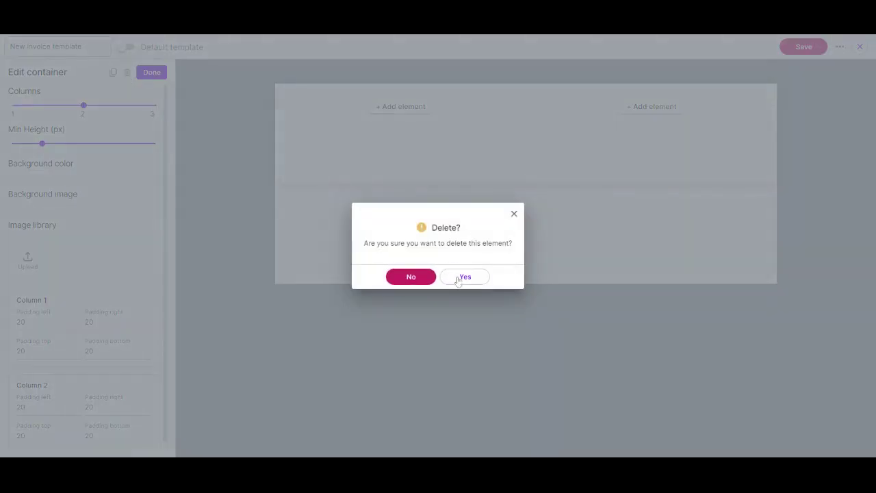
{"action": "left_click", "coordinate": [462, 275]}
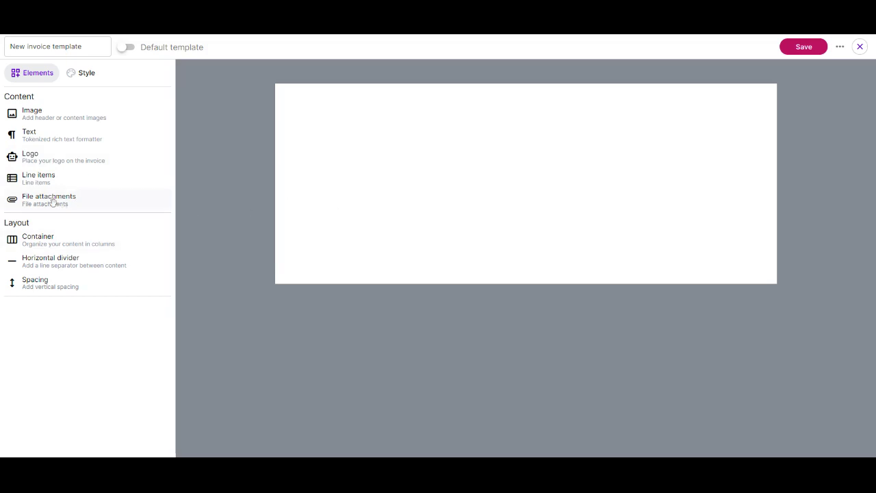
Place a file attachments element on the blank invoice template, view its settings, and delete the element
{"action": "left_click_drag", "start_coordinate": [53, 202], "coordinate": [306, 96]}
{"action": "left_click", "coordinate": [301, 94]}
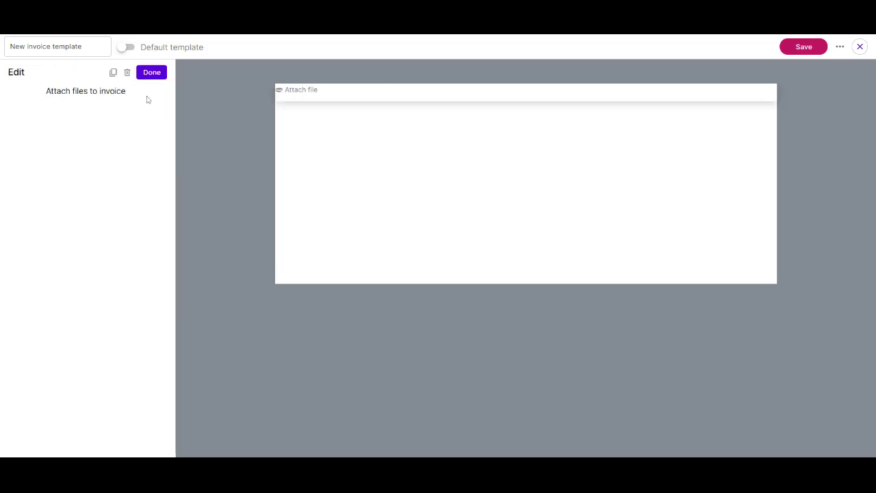
{"action": "left_click", "coordinate": [129, 74]}
{"action": "left_click", "coordinate": [466, 277]}
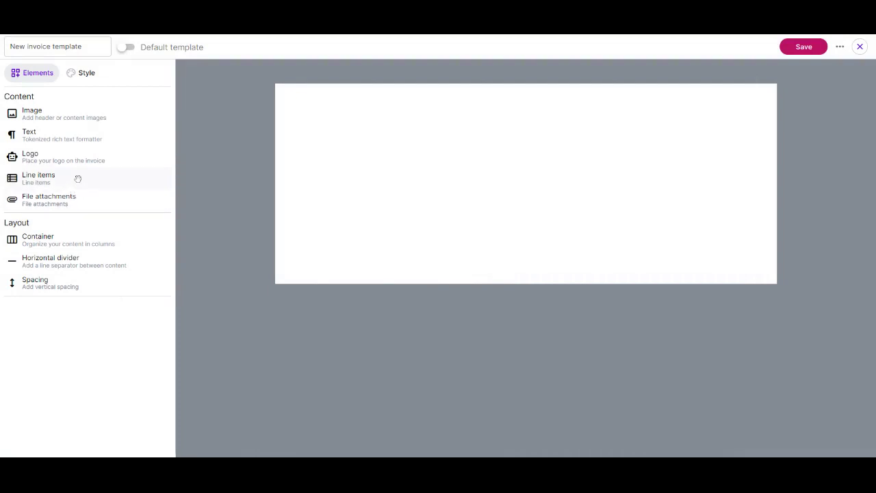
Add a line items element to the blank invoice template and open its settings
{"action": "left_click_drag", "start_coordinate": [78, 179], "coordinate": [417, 180]}
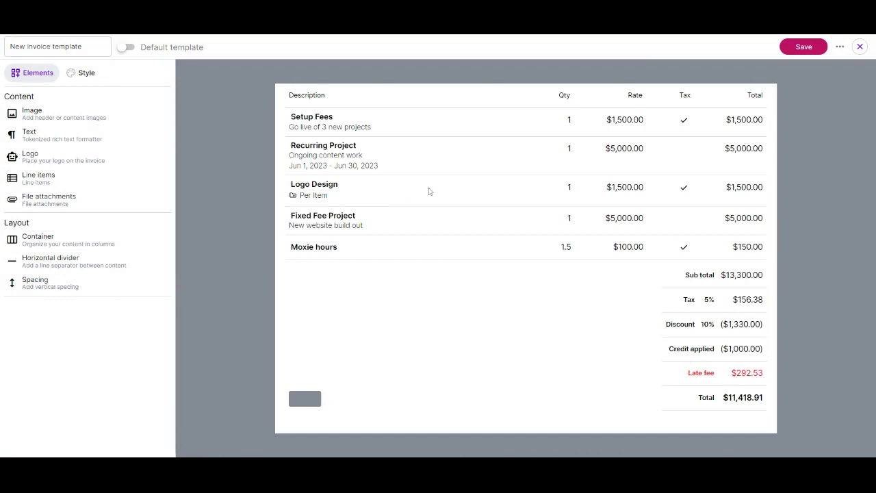
{"action": "left_click", "coordinate": [342, 123]}
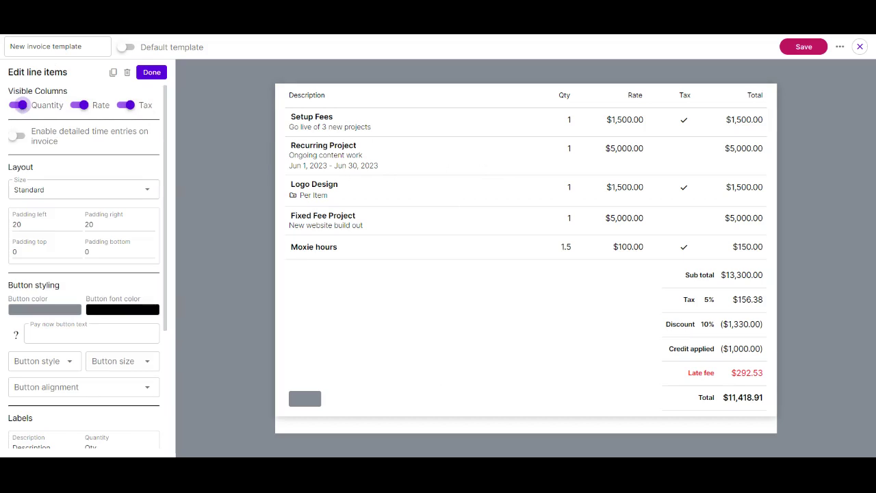
Hide and restore the line items' Quantity and Tax columns, and turn detailed time entries on and back off
{"action": "left_click", "coordinate": [21, 108]}
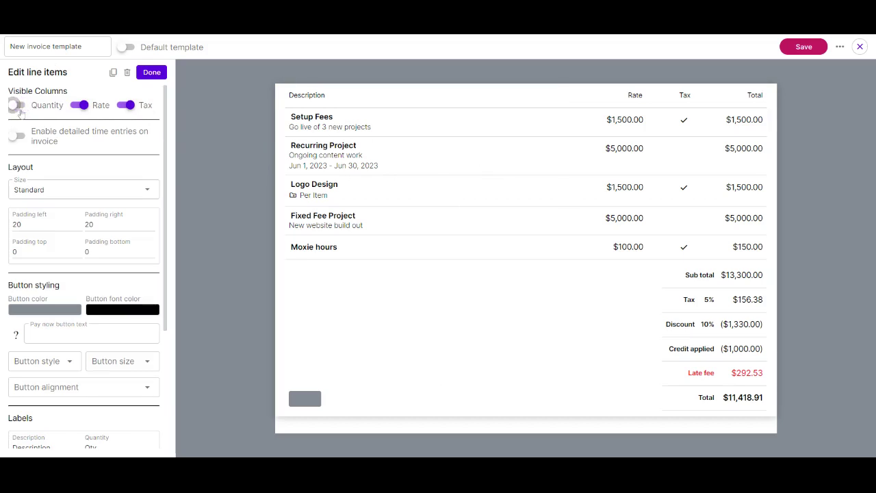
{"action": "left_click", "coordinate": [130, 108]}
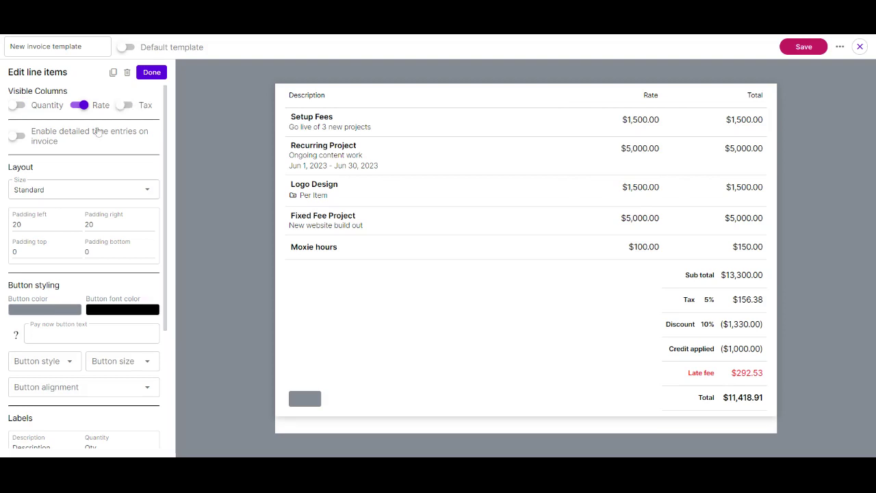
{"action": "left_click", "coordinate": [19, 106]}
{"action": "left_click", "coordinate": [128, 106]}
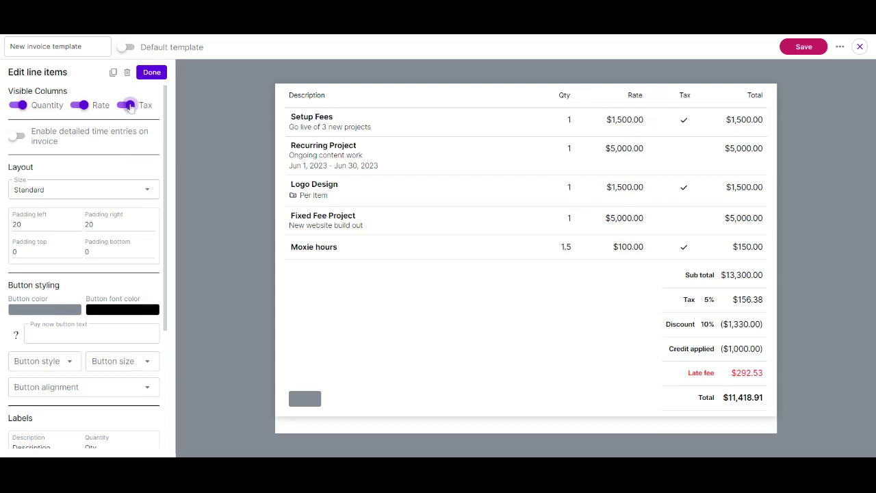
{"action": "left_click", "coordinate": [23, 137]}
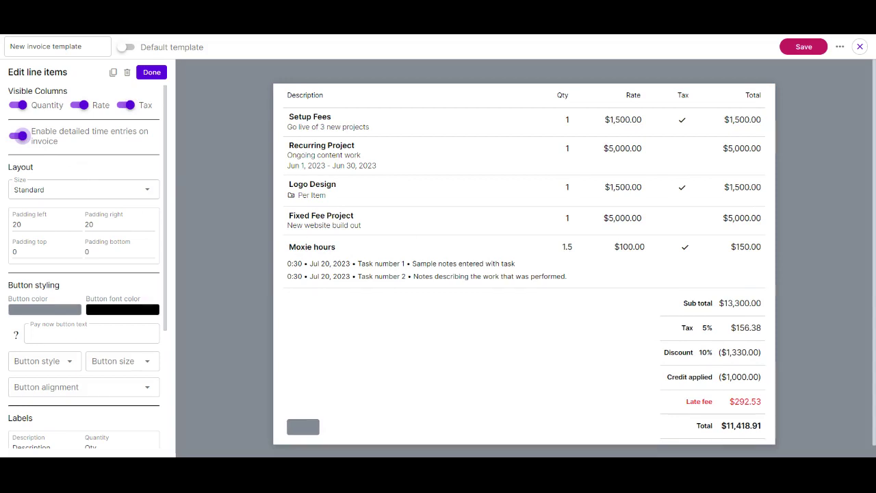
{"action": "left_click", "coordinate": [18, 135]}
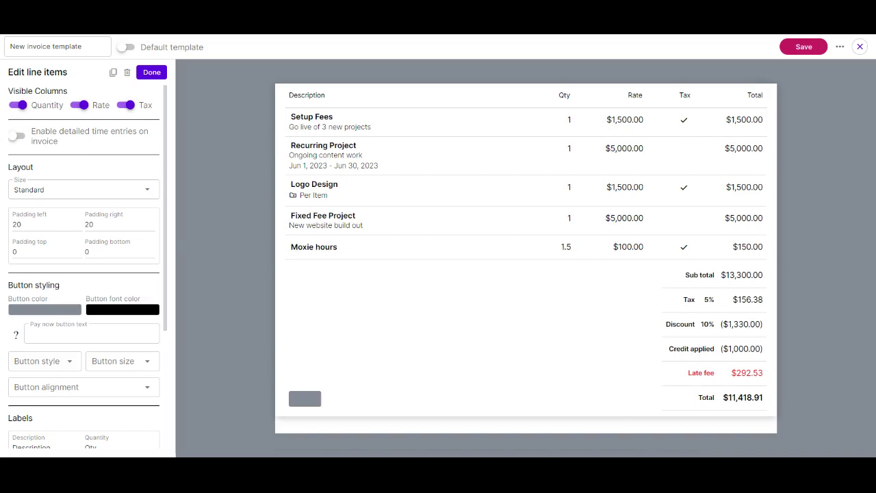
Look through the line items' layout, button styling and label settings
{"action": "scroll", "coordinate": [151, 252], "scroll_direction": "down", "scroll_amount": 1}
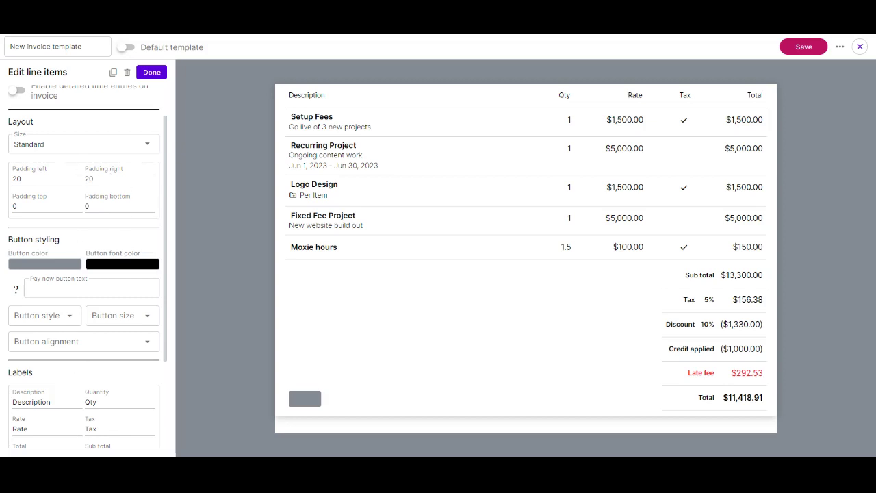
{"action": "scroll", "coordinate": [69, 321], "scroll_direction": "down", "scroll_amount": 2}
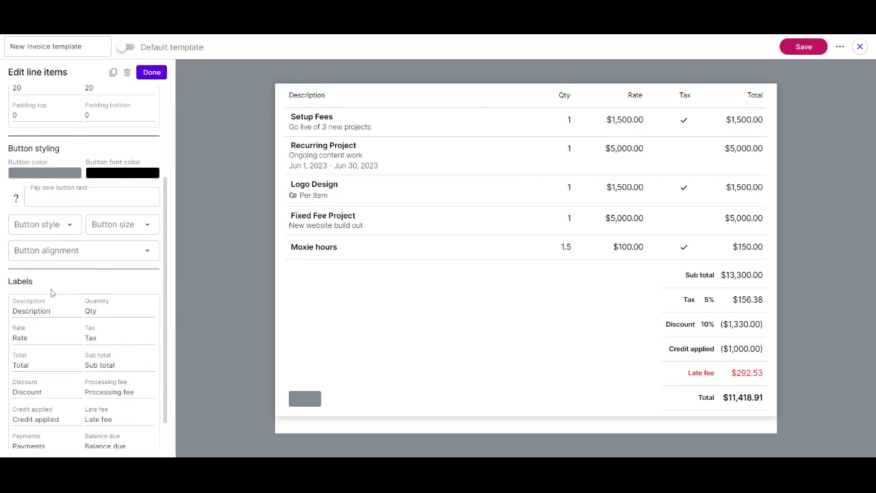
{"action": "scroll", "coordinate": [84, 274], "scroll_direction": "down", "scroll_amount": 1}
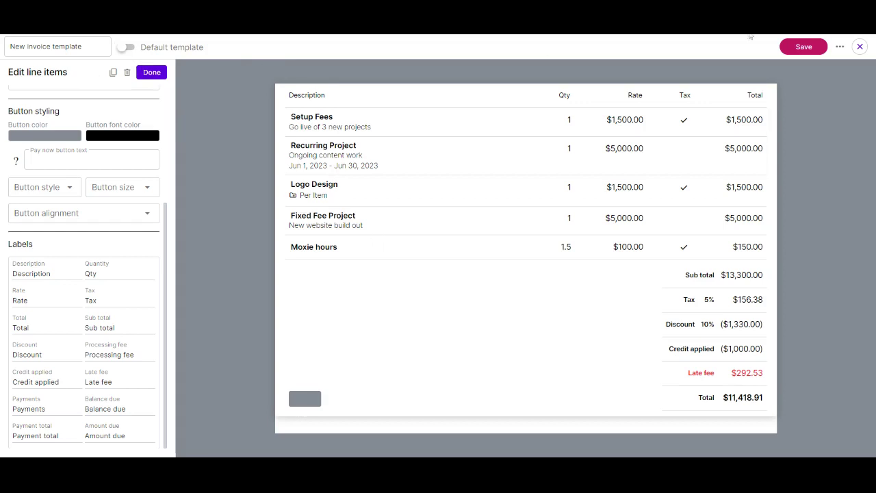
Close the new invoice template and open the help center topics
{"action": "left_click", "coordinate": [861, 46]}
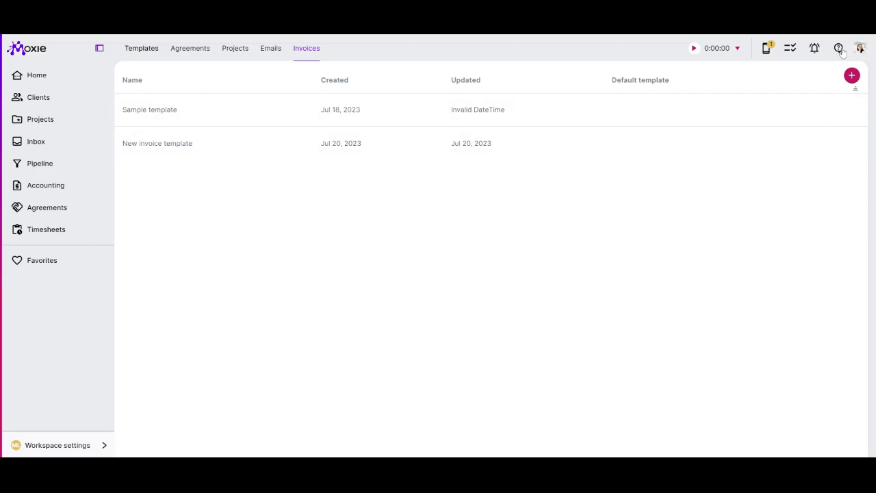
{"action": "left_click", "coordinate": [839, 49]}
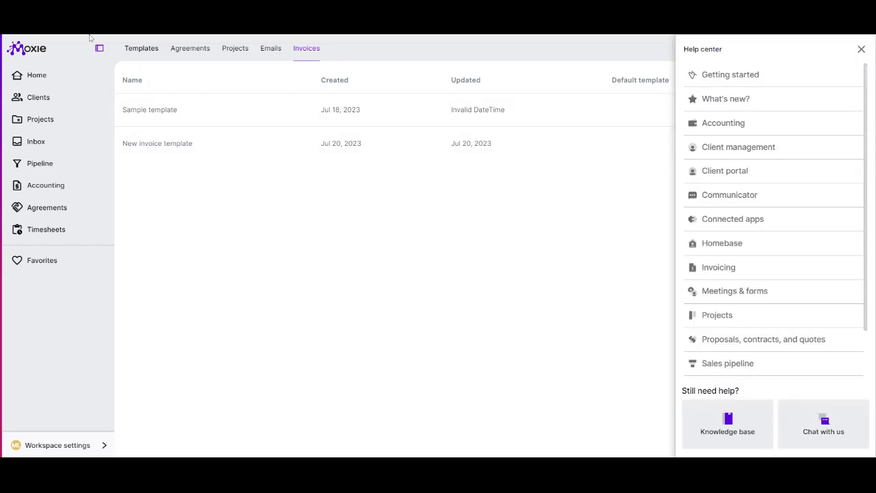